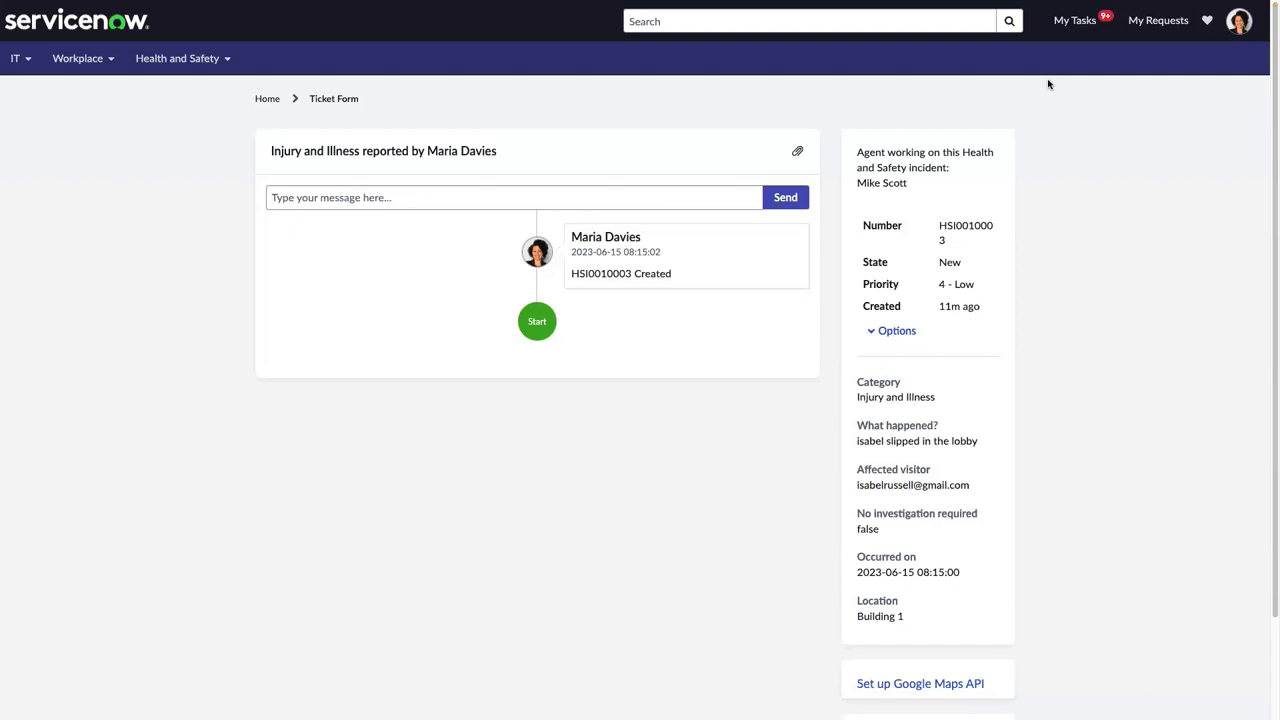
- Switch to the first full-screen browser window showing the Employee Center demo homepage
key(alt+Tab)
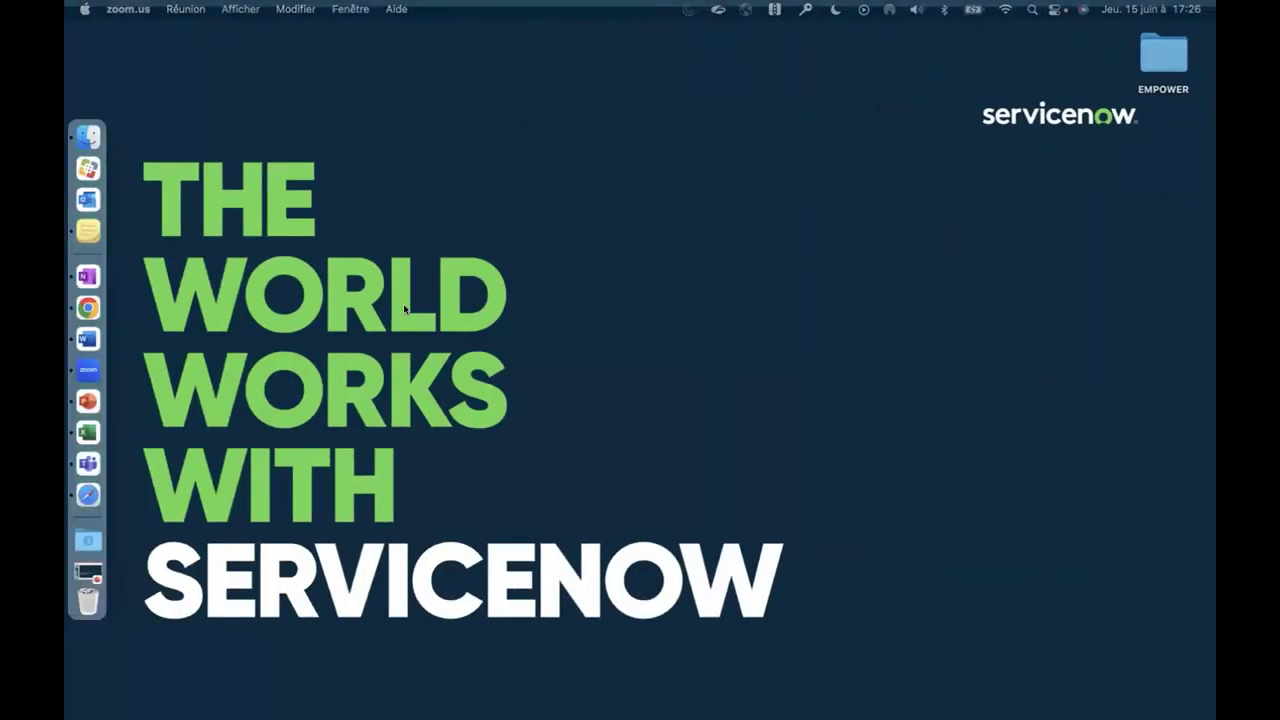
key(ctrl+Up)
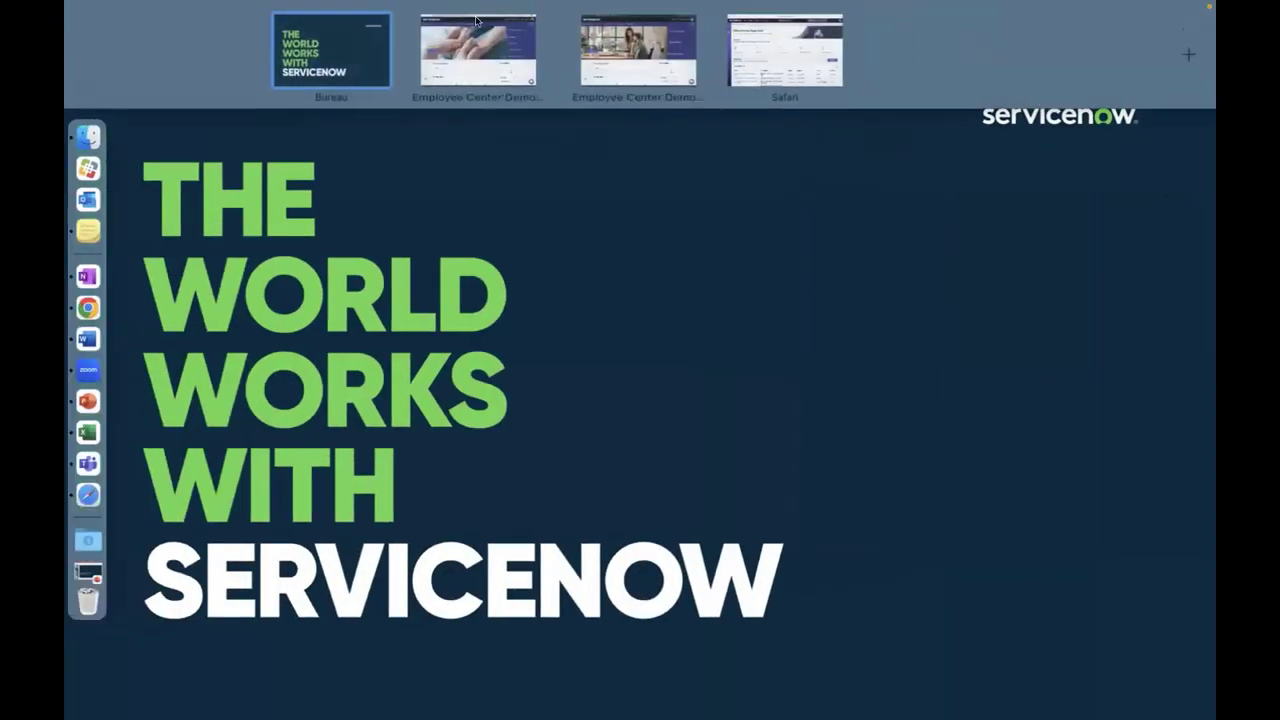
click(470, 54)
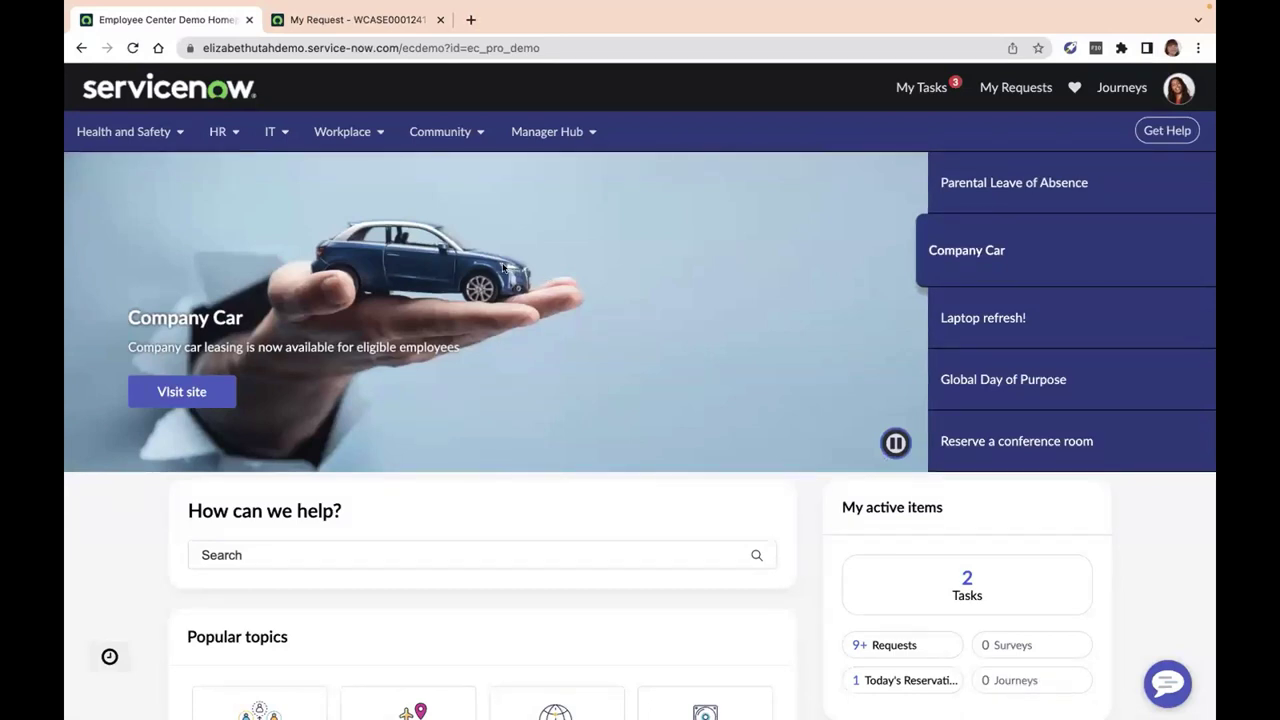
- Browse all Workplace resources and open the Space assist request form
click(363, 139)
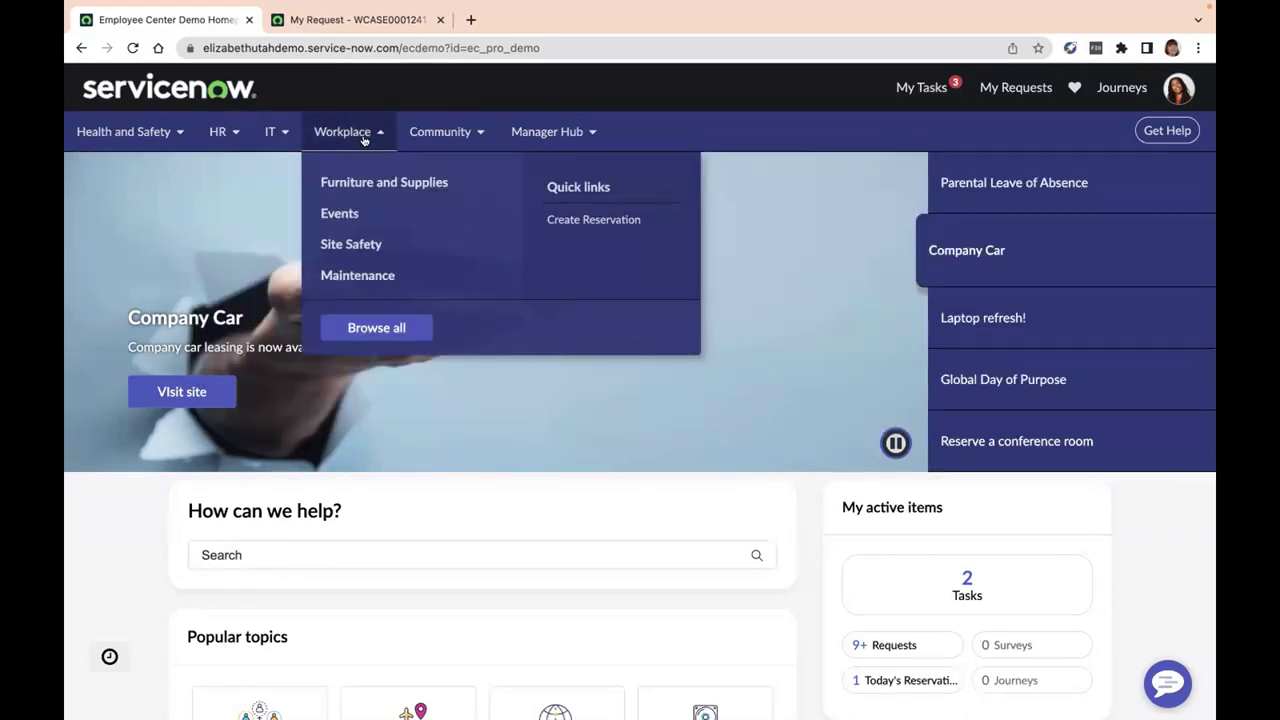
click(382, 327)
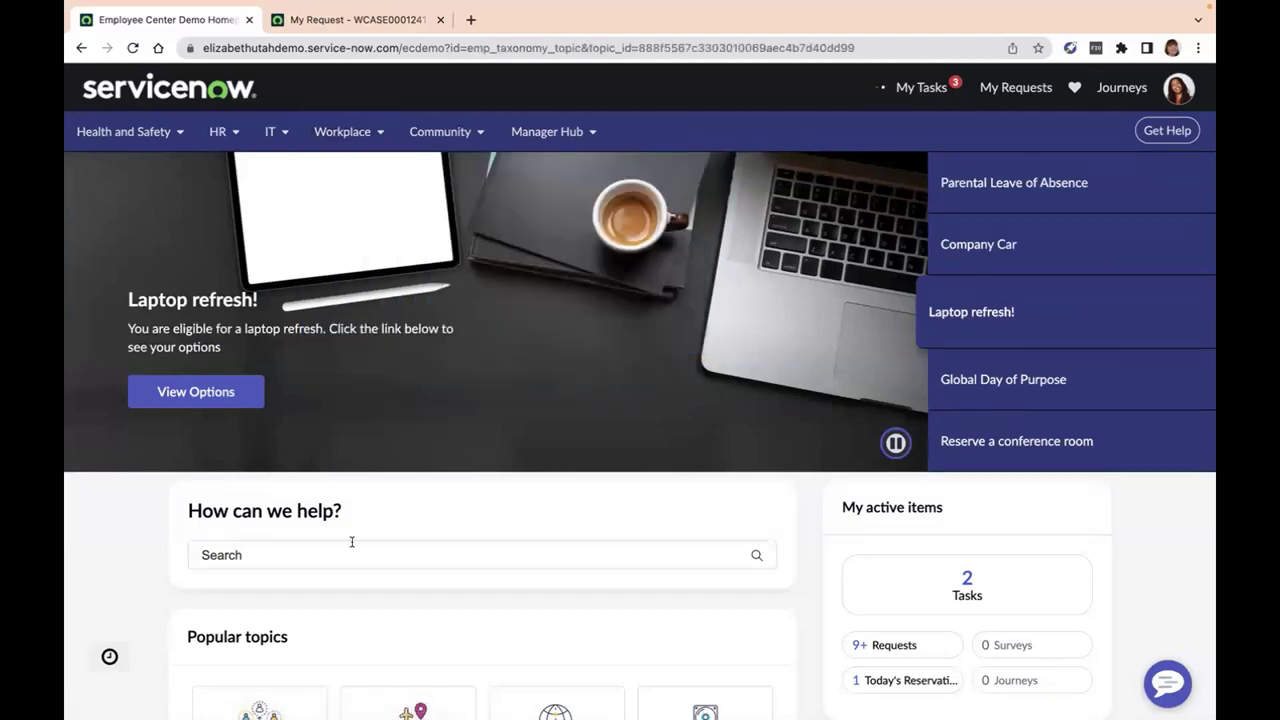
scroll(437, 587, down, 5)
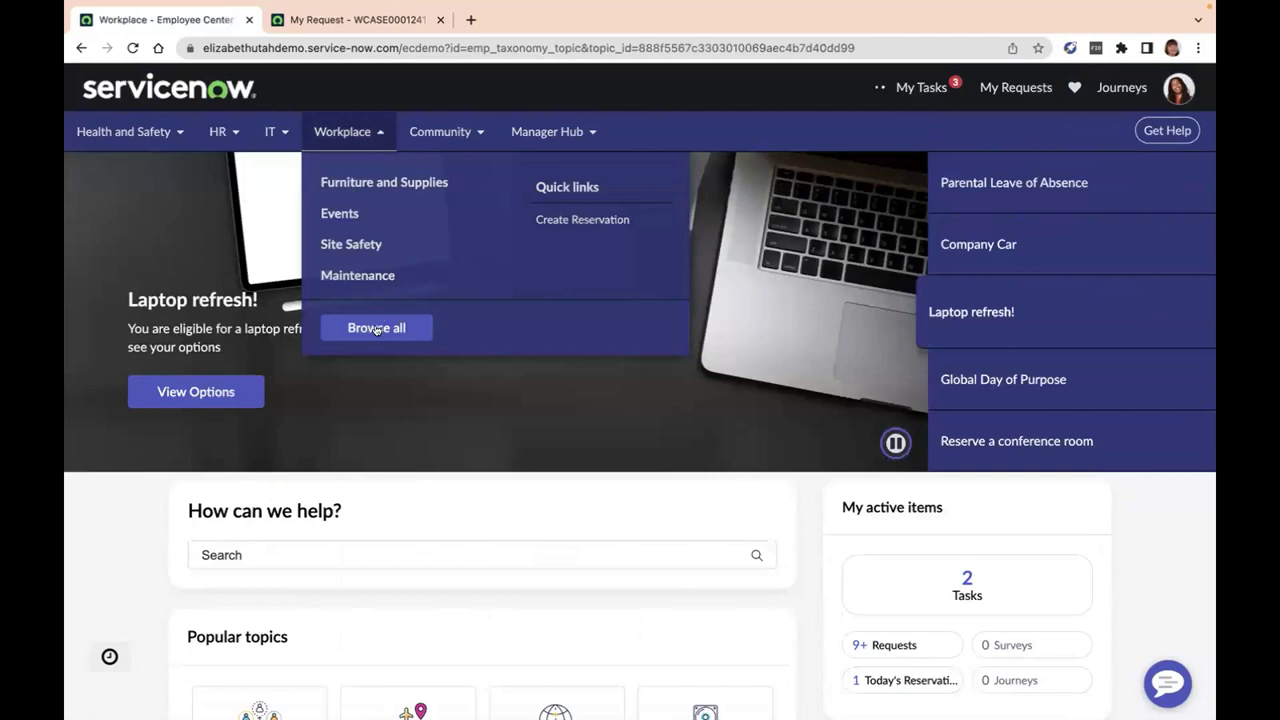
scroll(108, 552, down, 3)
scroll(108, 552, down, 3)
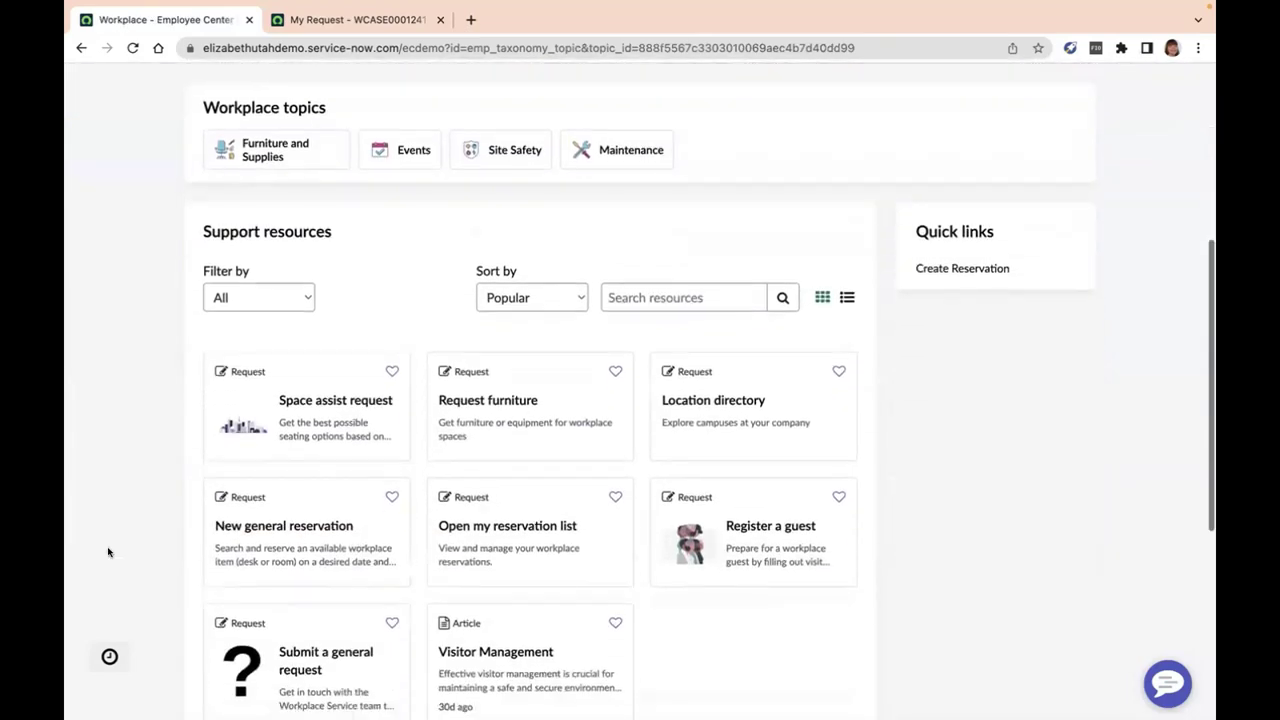
click(319, 416)
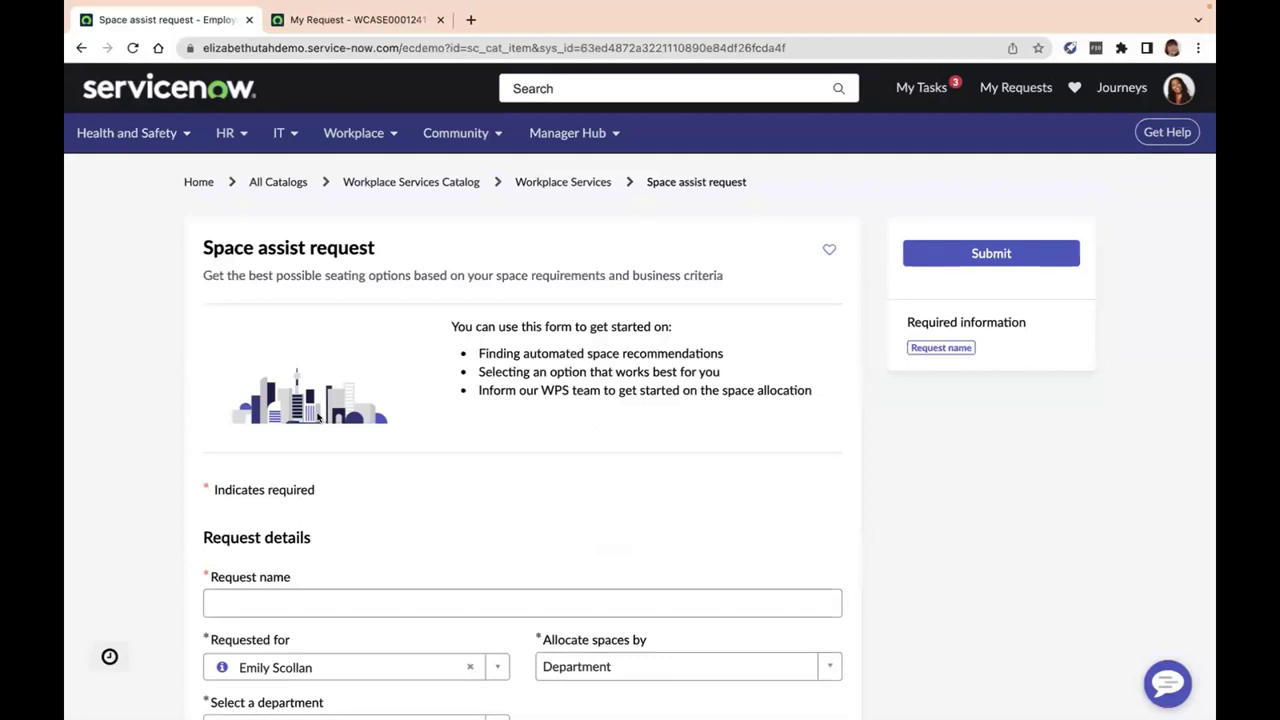
- Enter "Team expansion" as the request name in the request details
scroll(380, 500, down, 1)
click(337, 509)
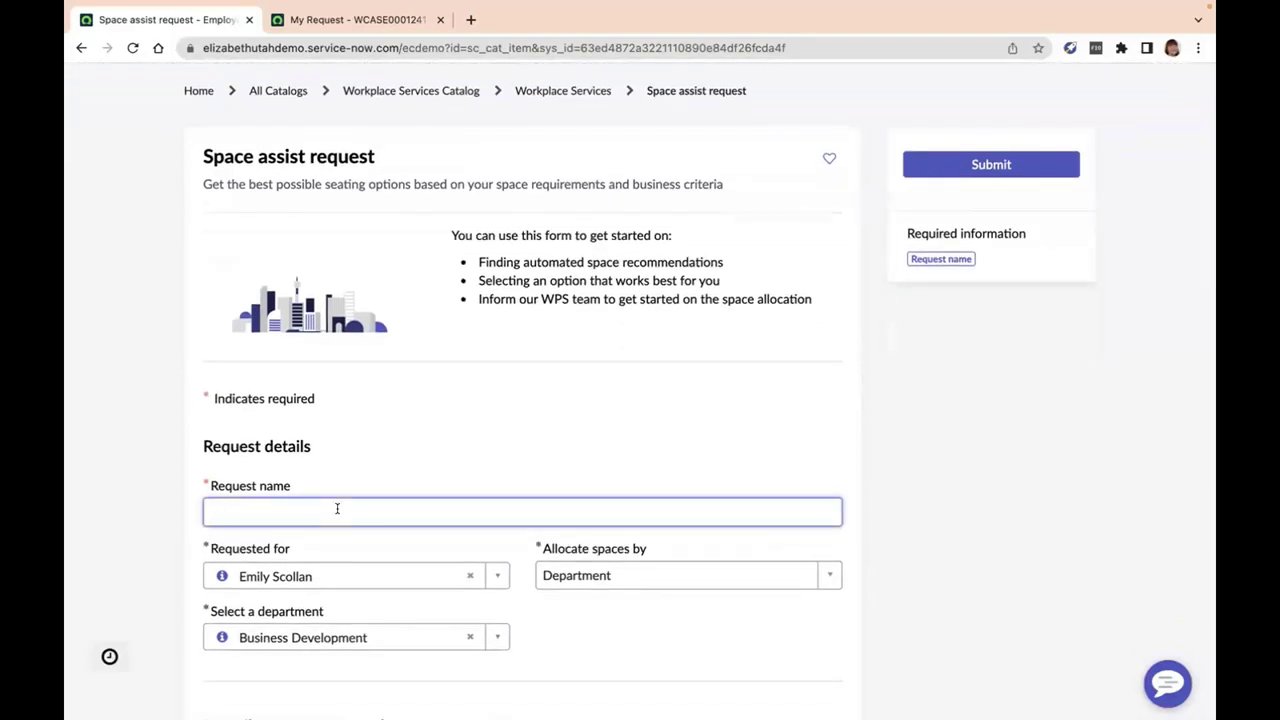
text(Te)
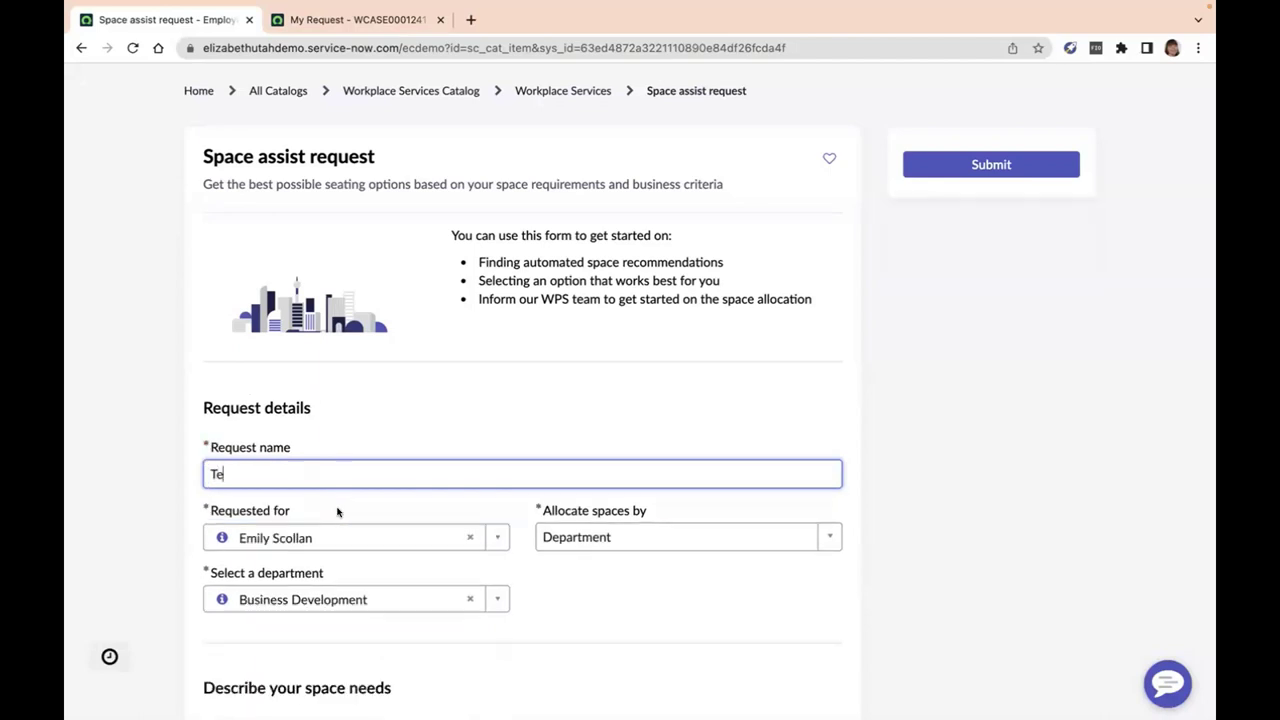
text(am expansion)
- Describe the space needs by setting the reason for request to Expansion and the assignment type to Flex
scroll(634, 597, down, 1)
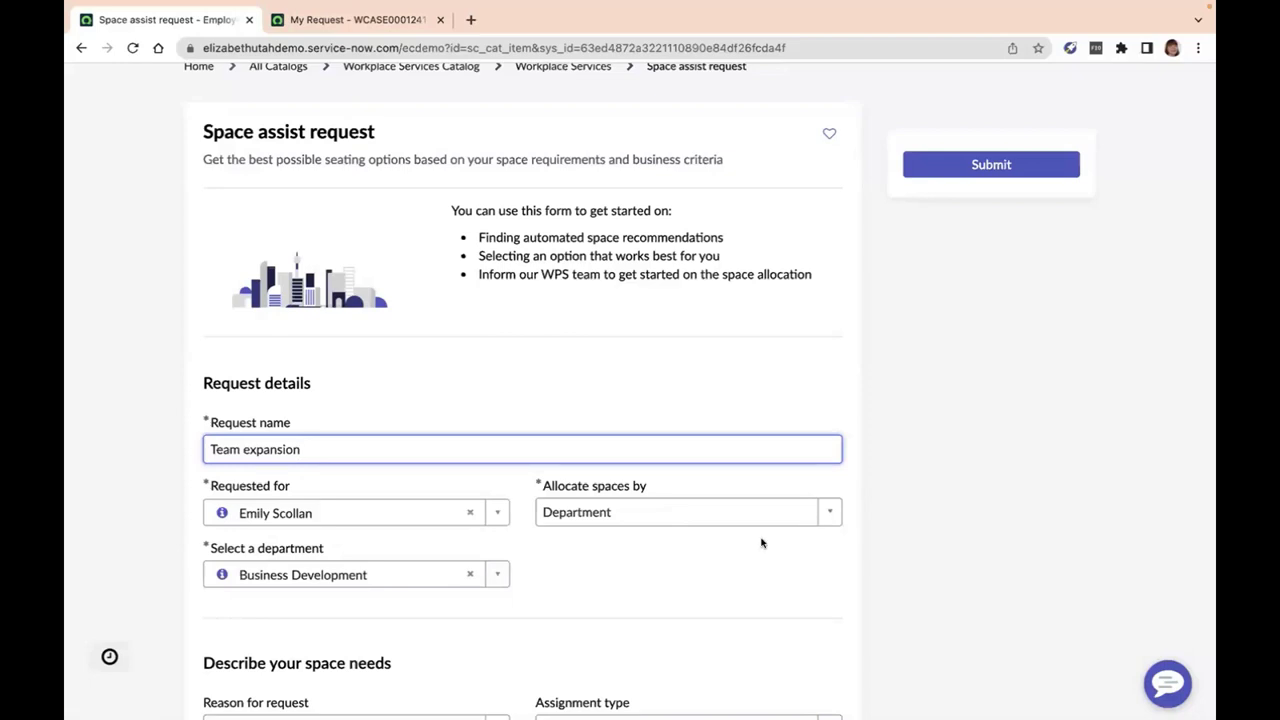
scroll(761, 543, down, 2)
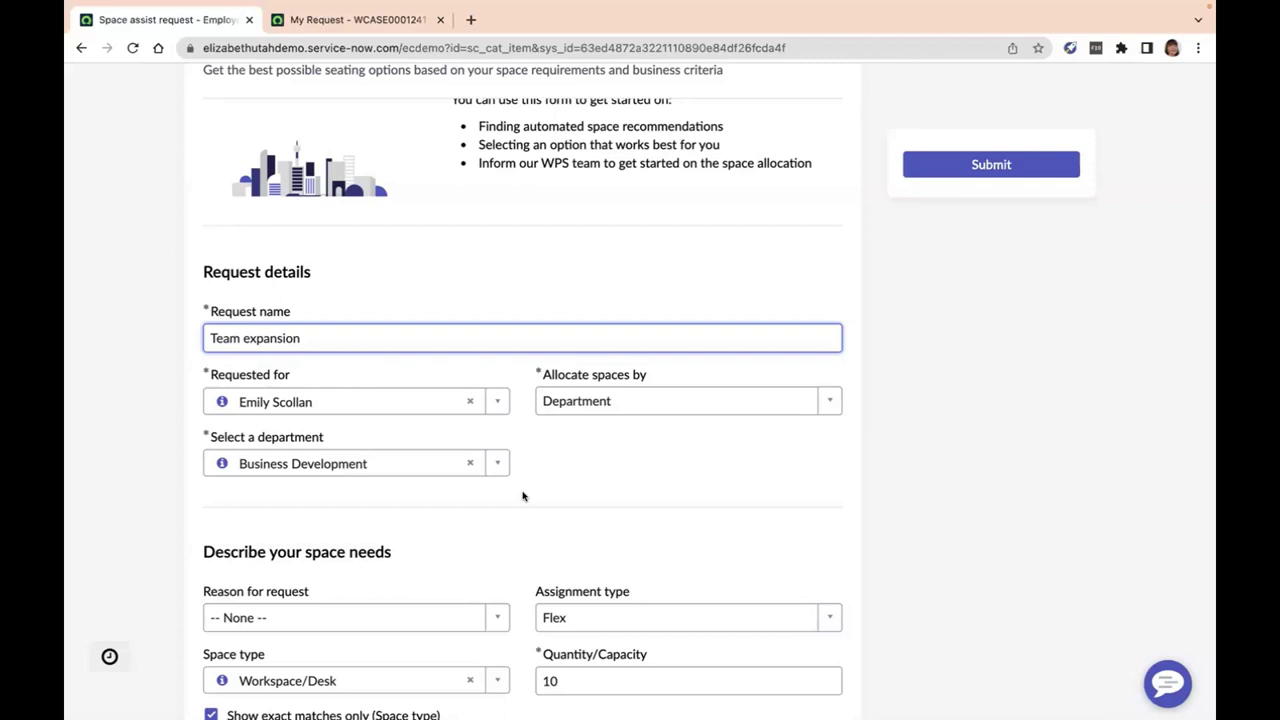
scroll(522, 496, down, 3)
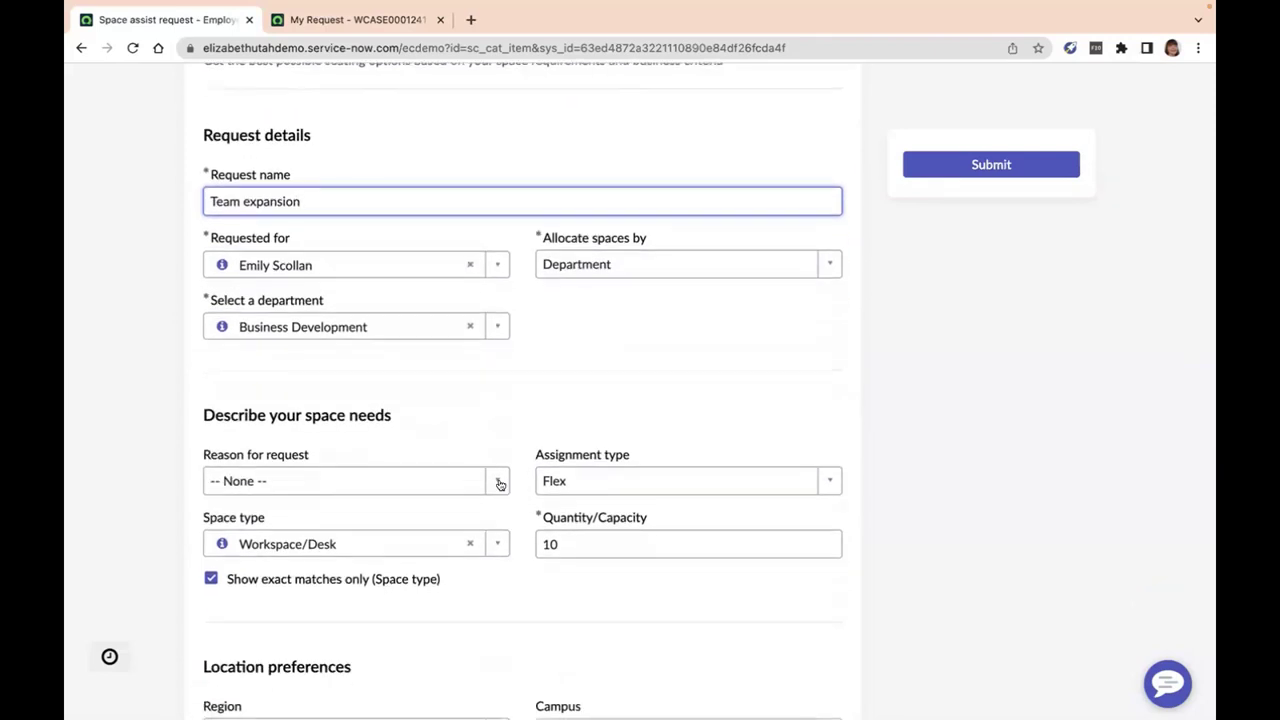
click(499, 481)
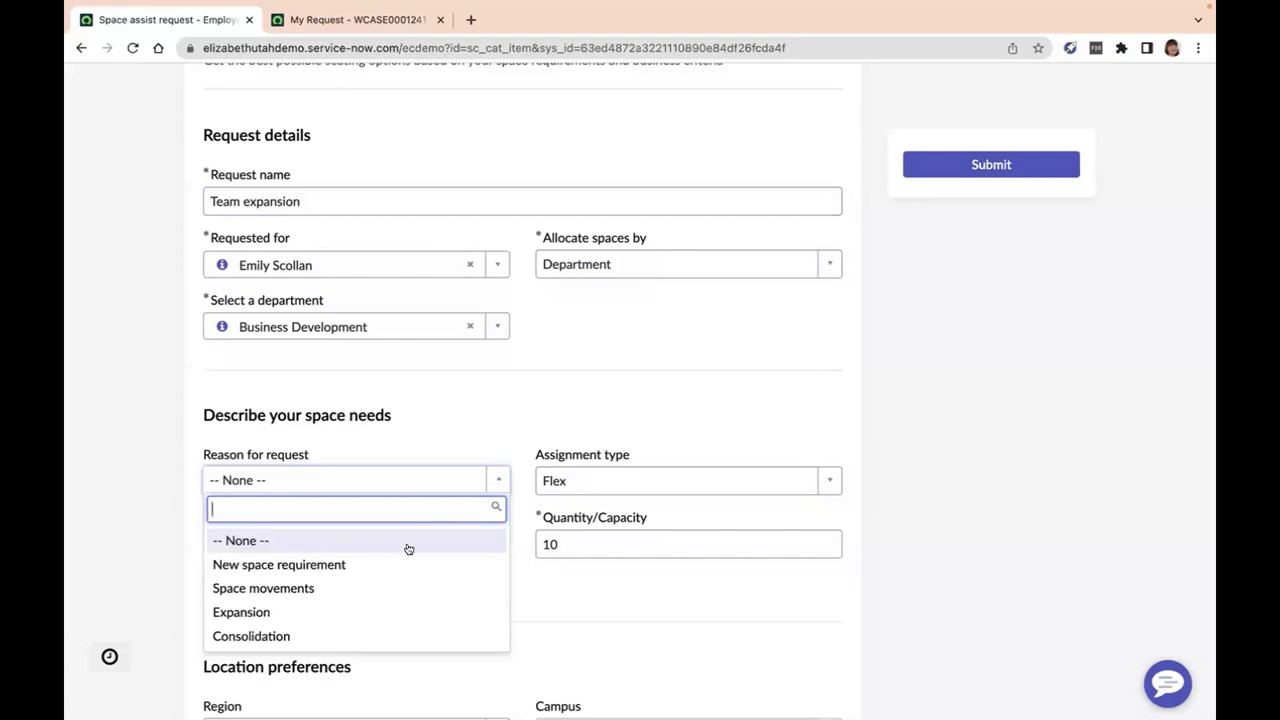
click(399, 608)
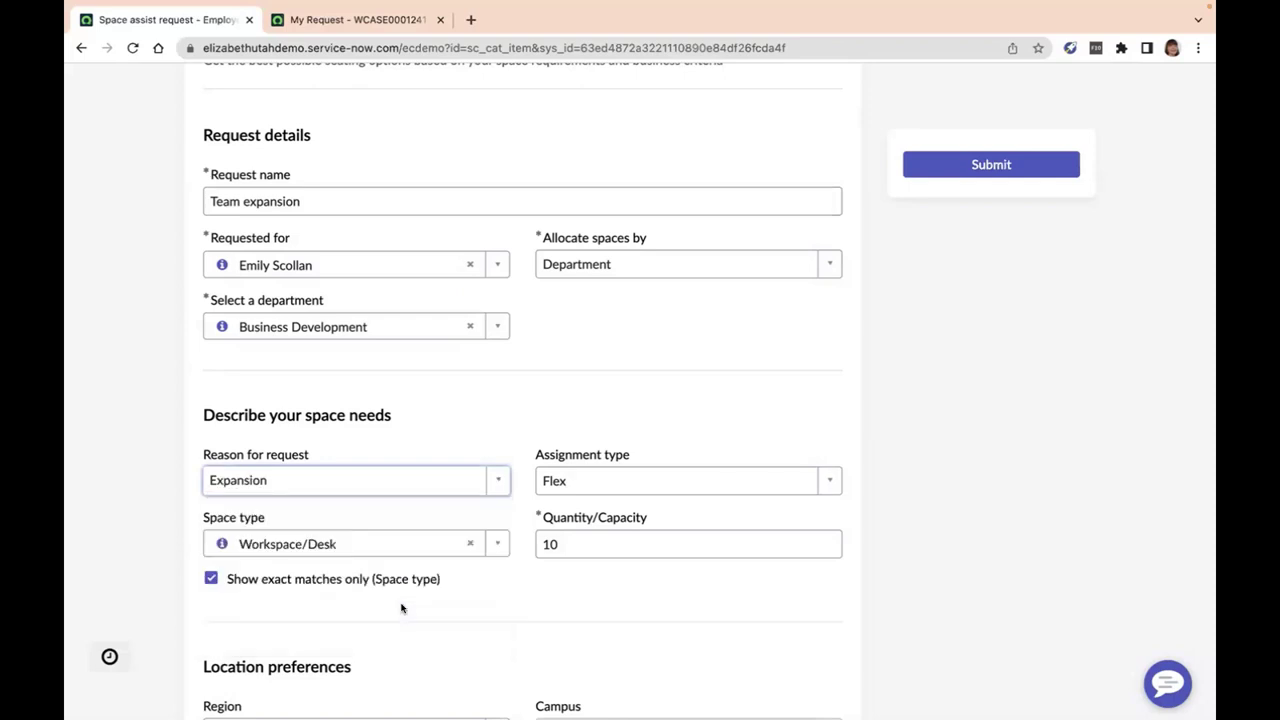
click(824, 480)
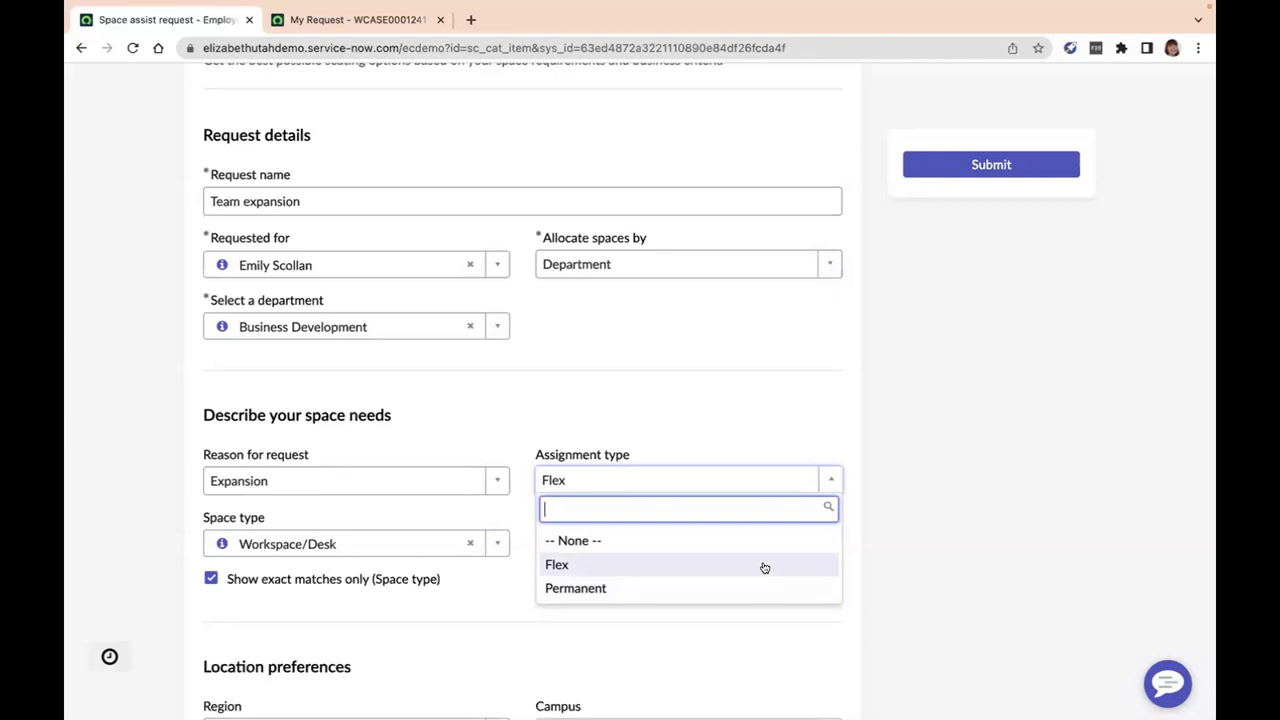
click(764, 566)
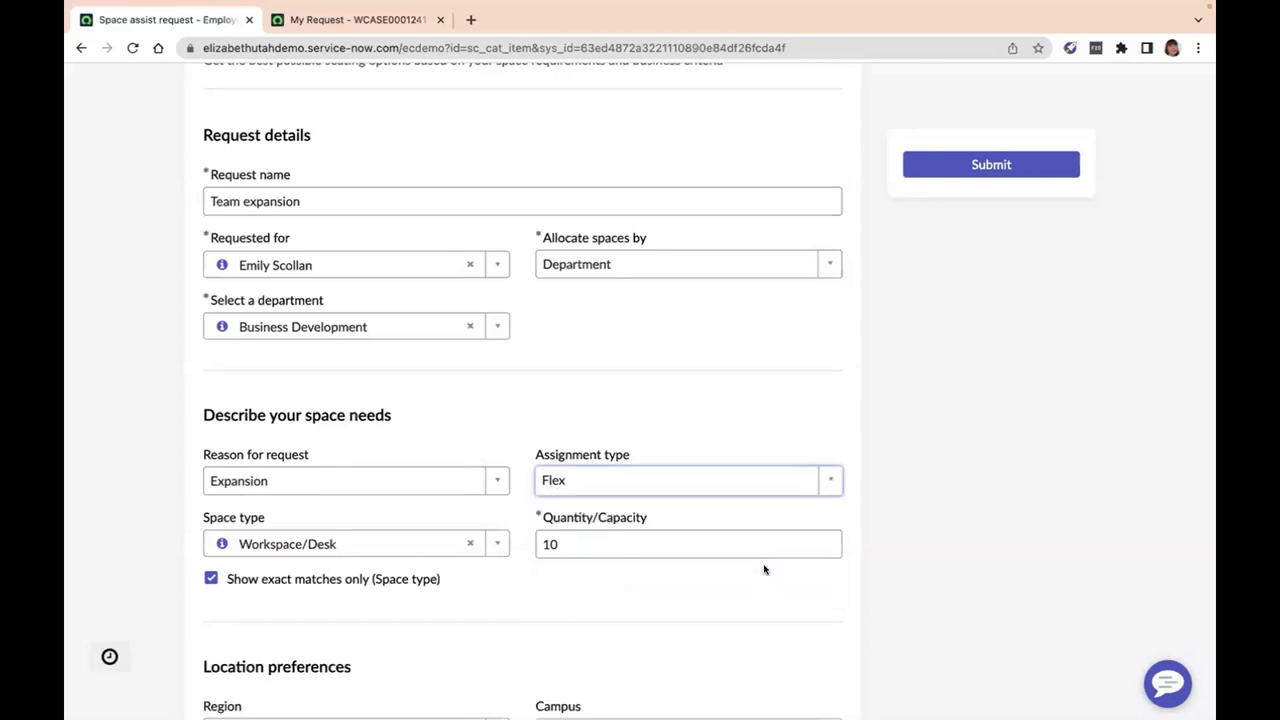
click(497, 544)
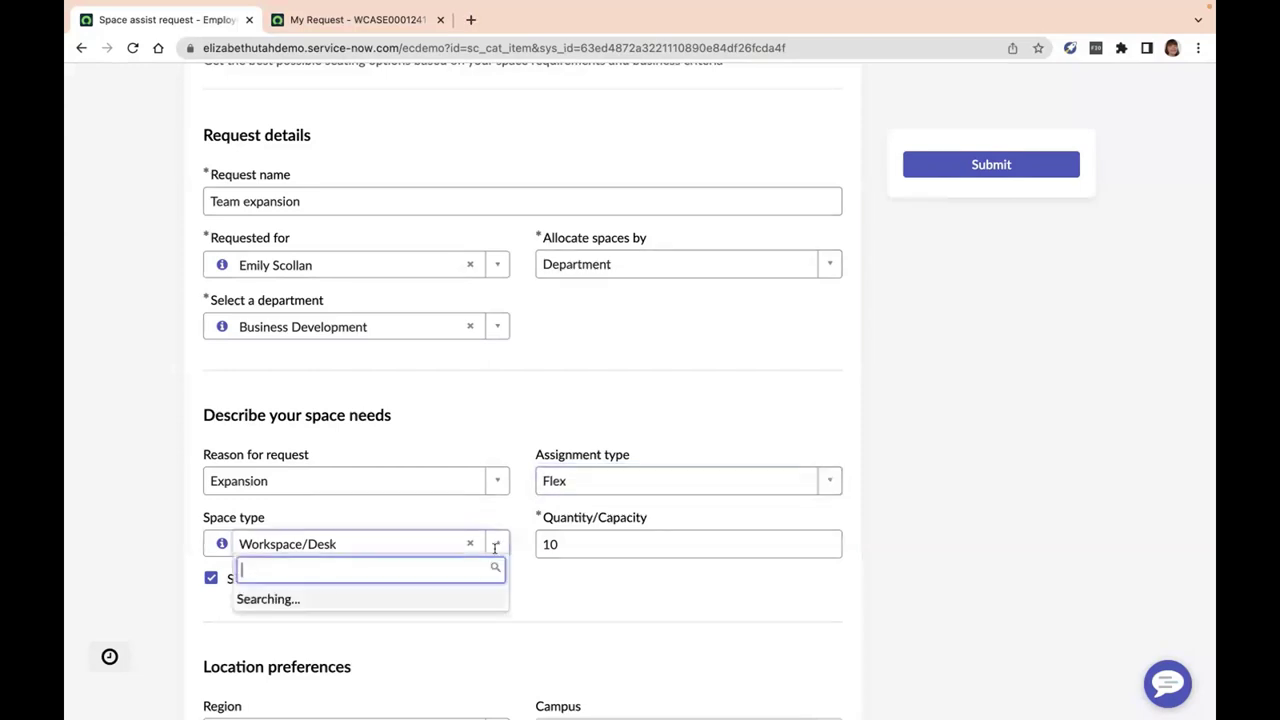
click(536, 587)
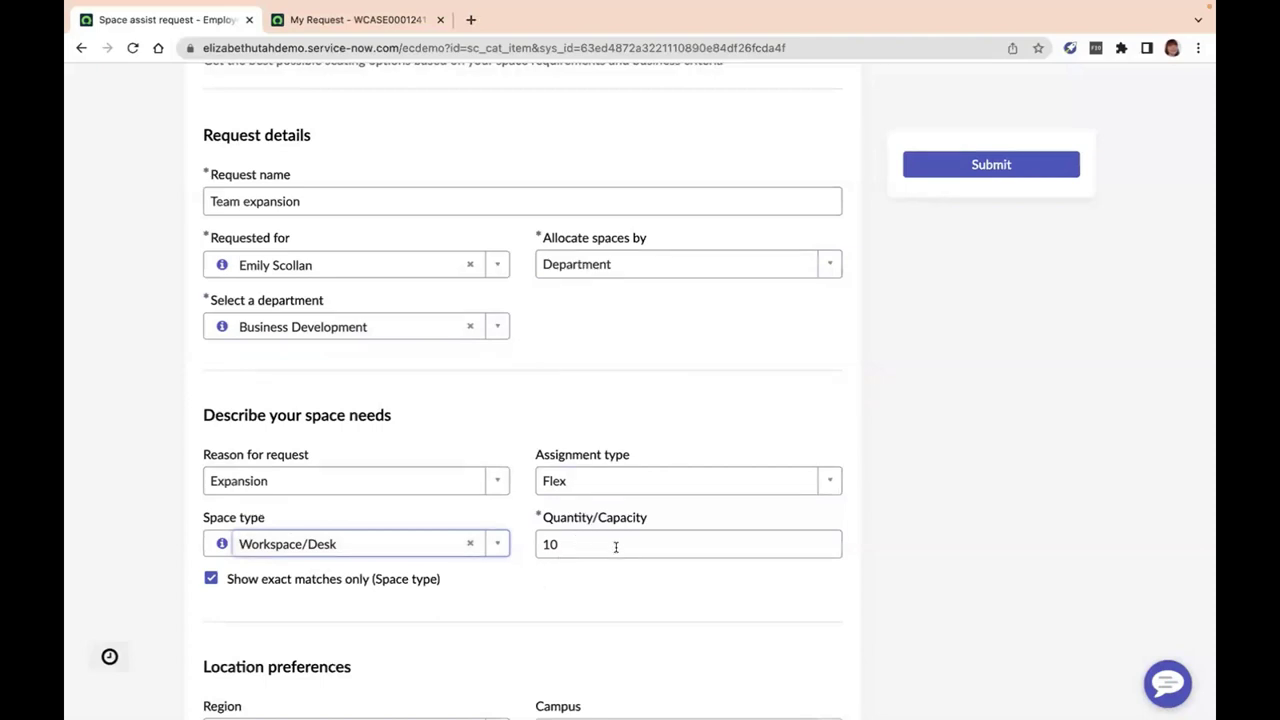
- Set the location preferences to the Italy site, Demo Campus and Building A
scroll(611, 576, down, 1)
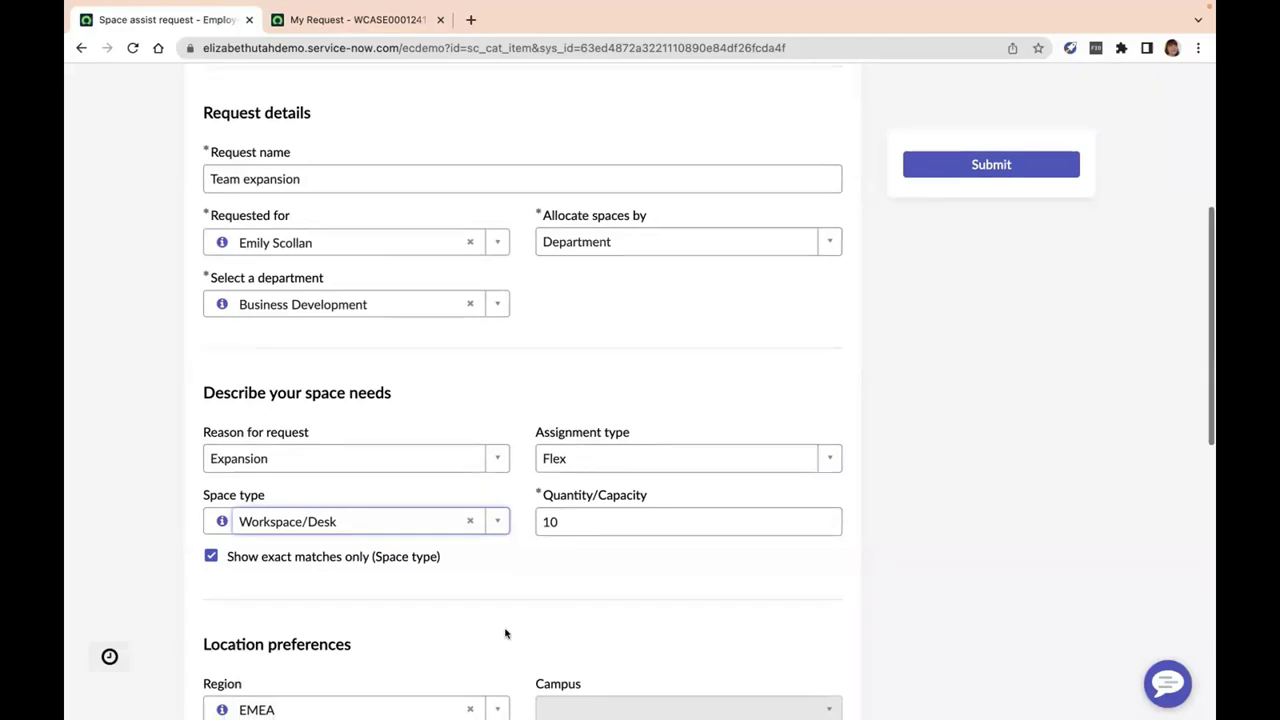
scroll(506, 634, down, 1)
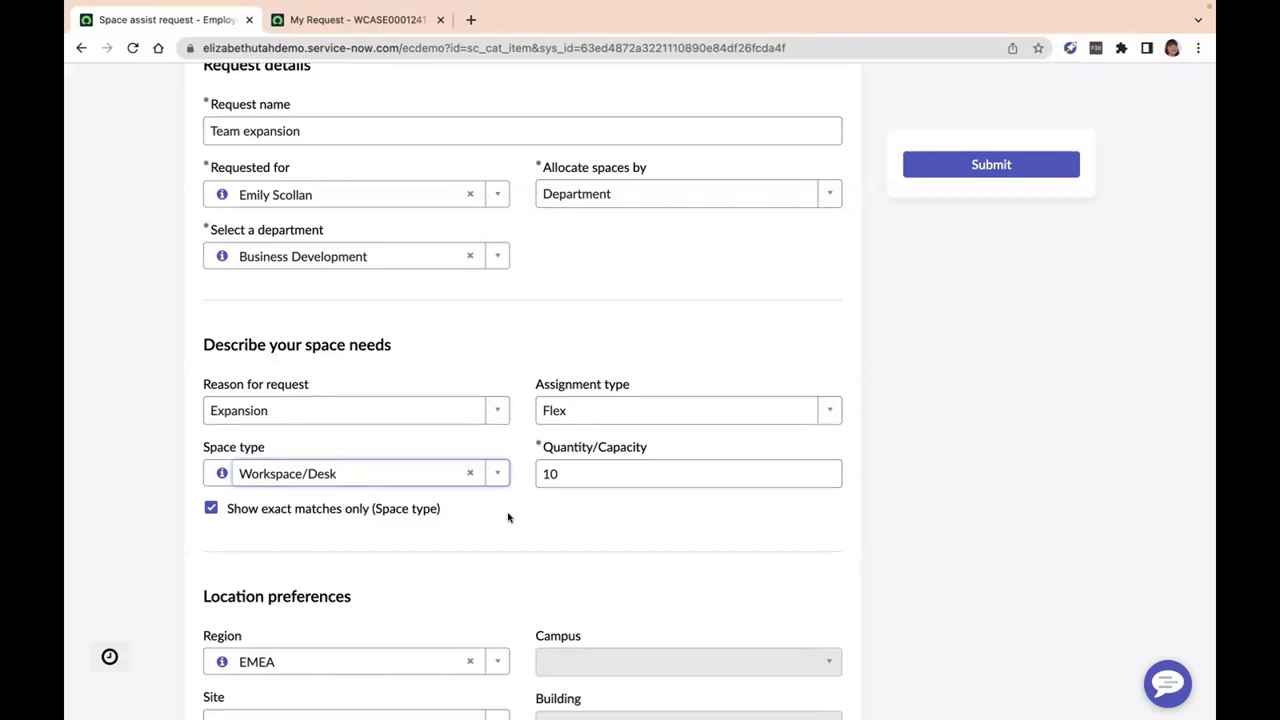
scroll(508, 517, down, 3)
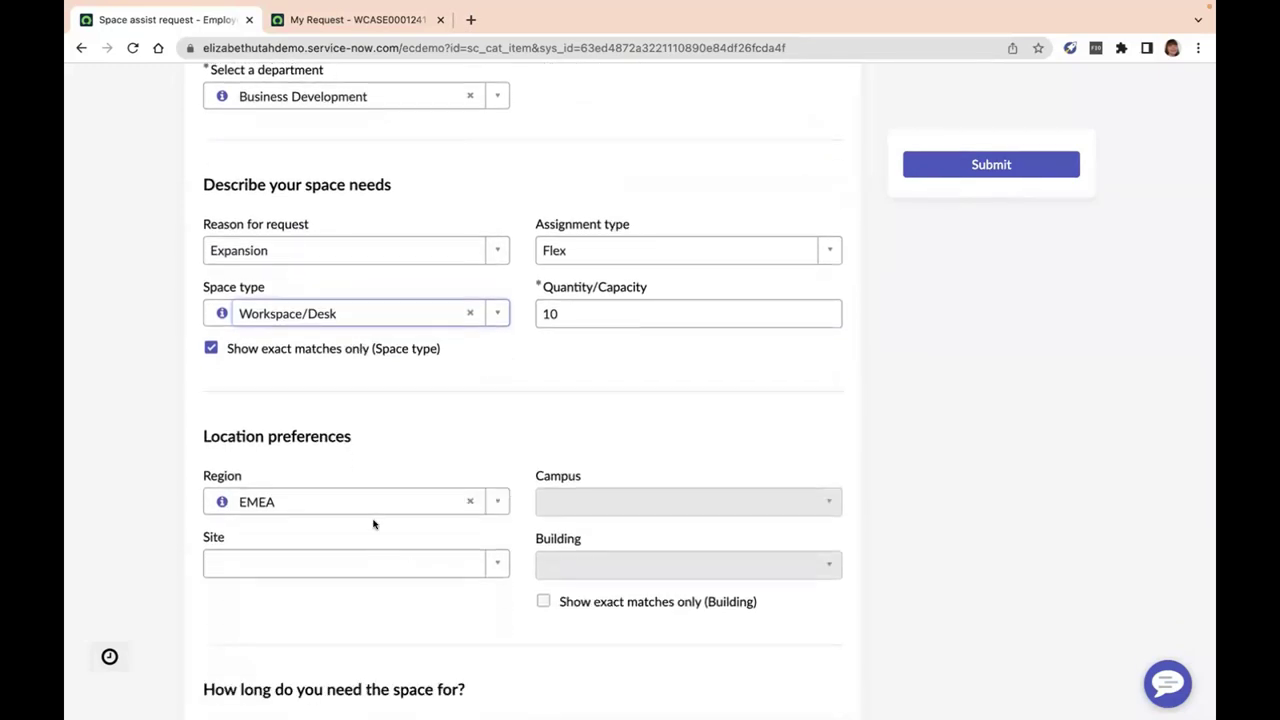
click(440, 562)
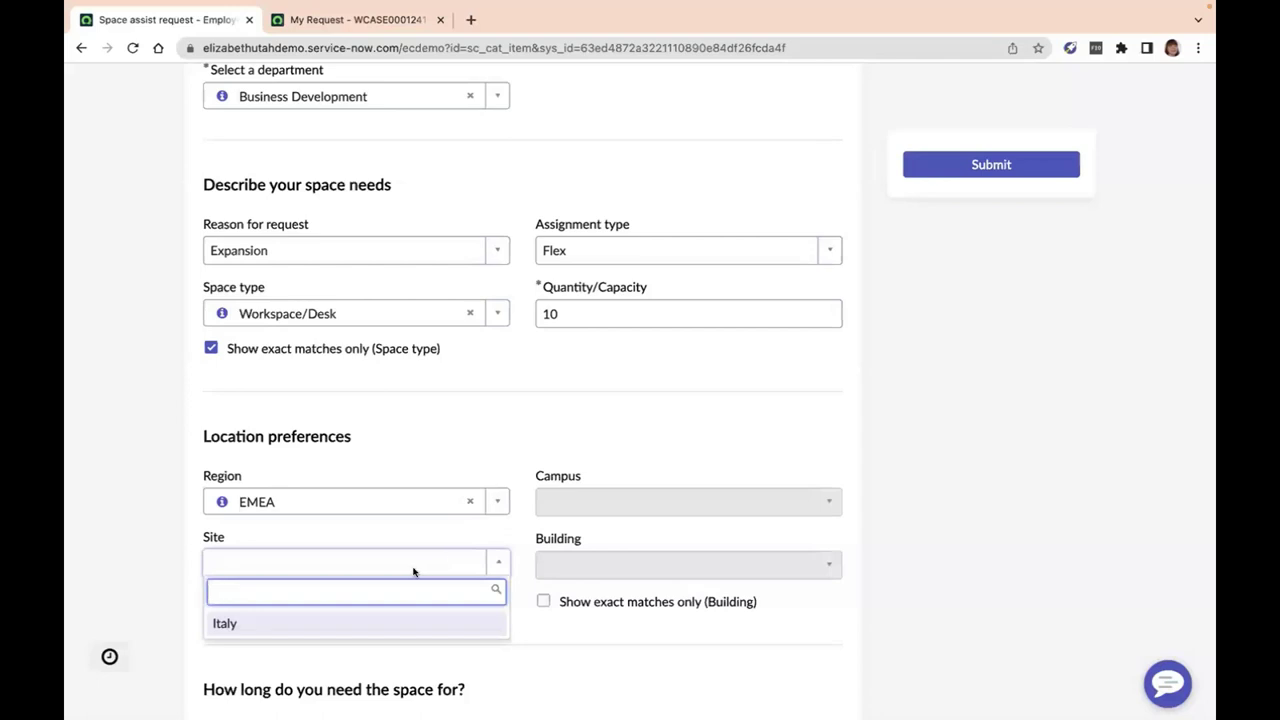
click(368, 623)
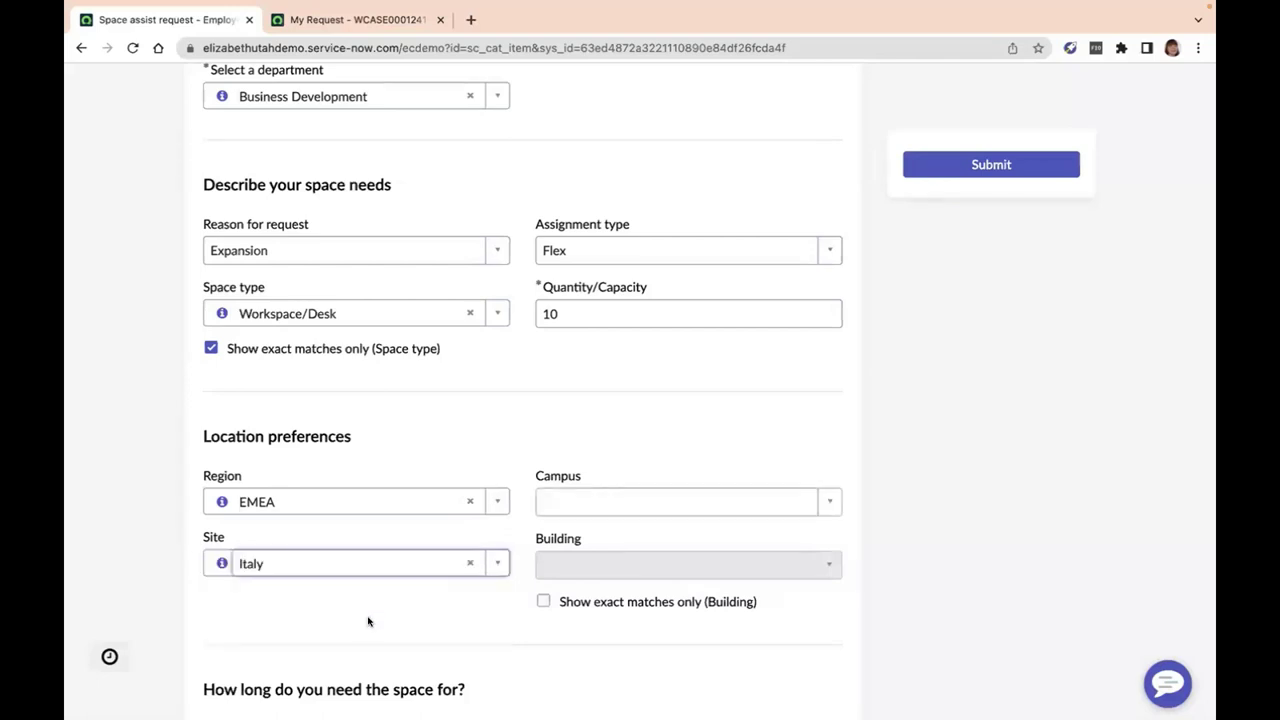
click(830, 505)
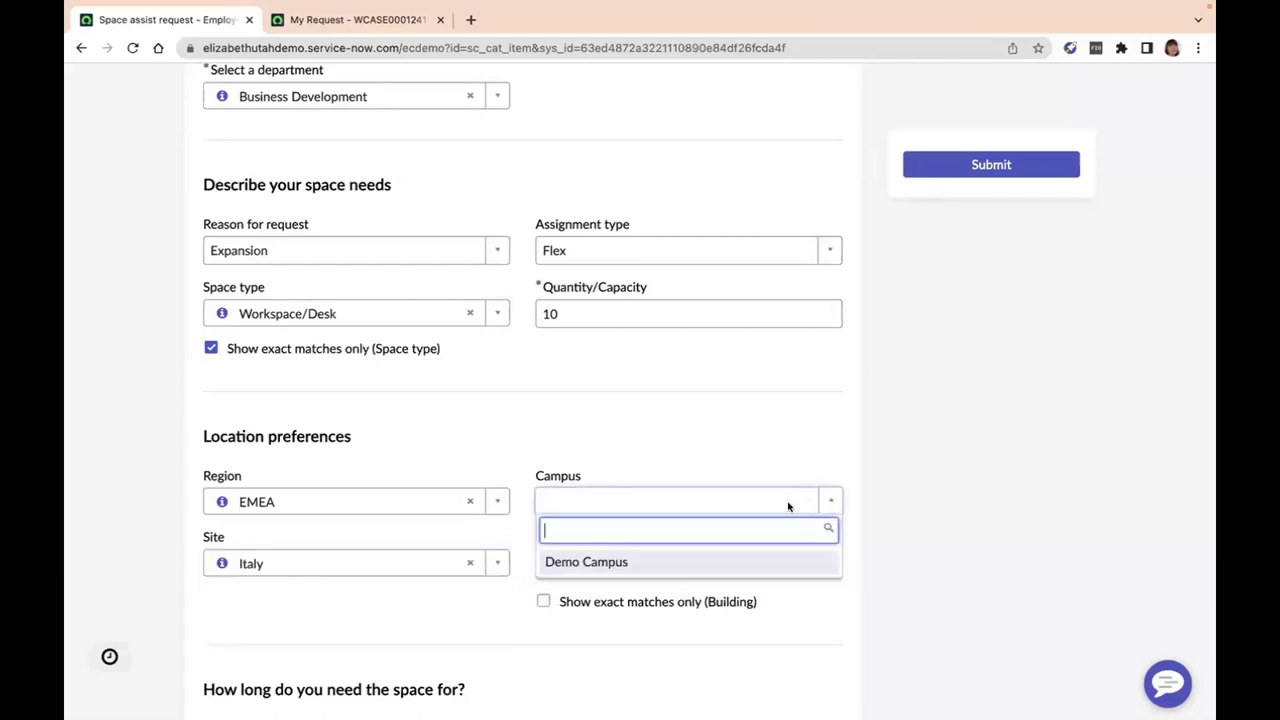
click(727, 564)
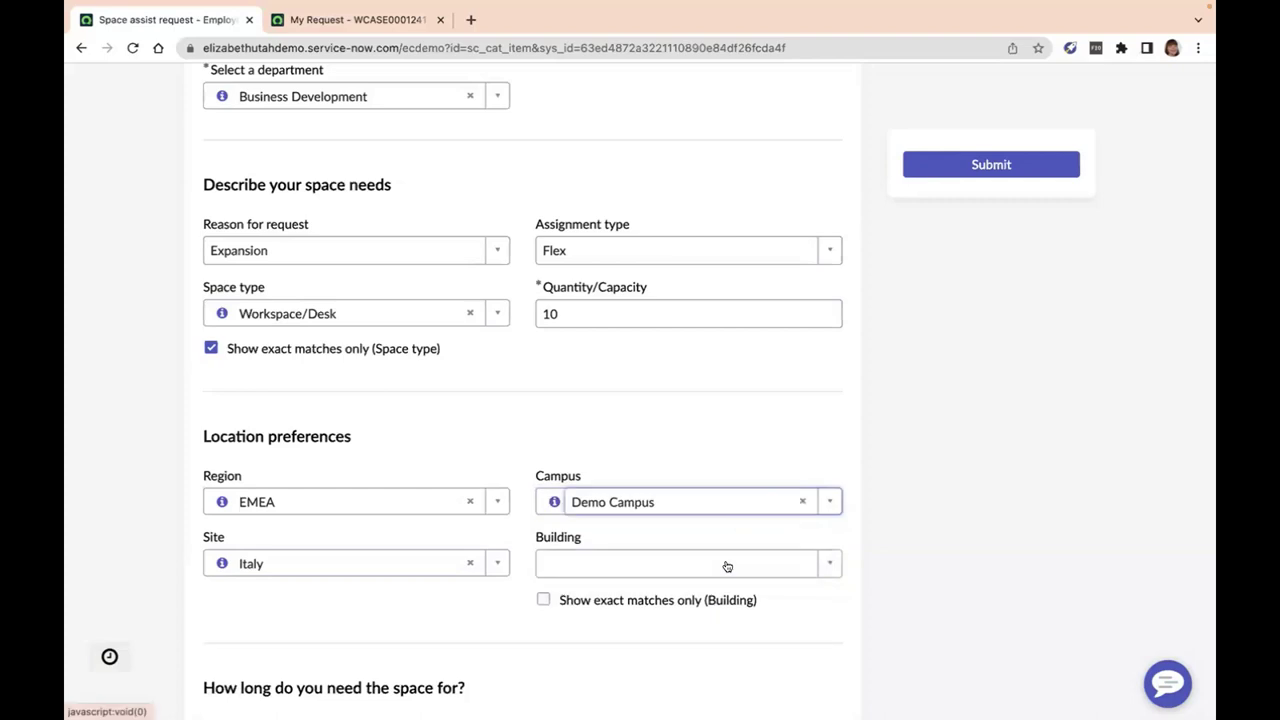
click(832, 565)
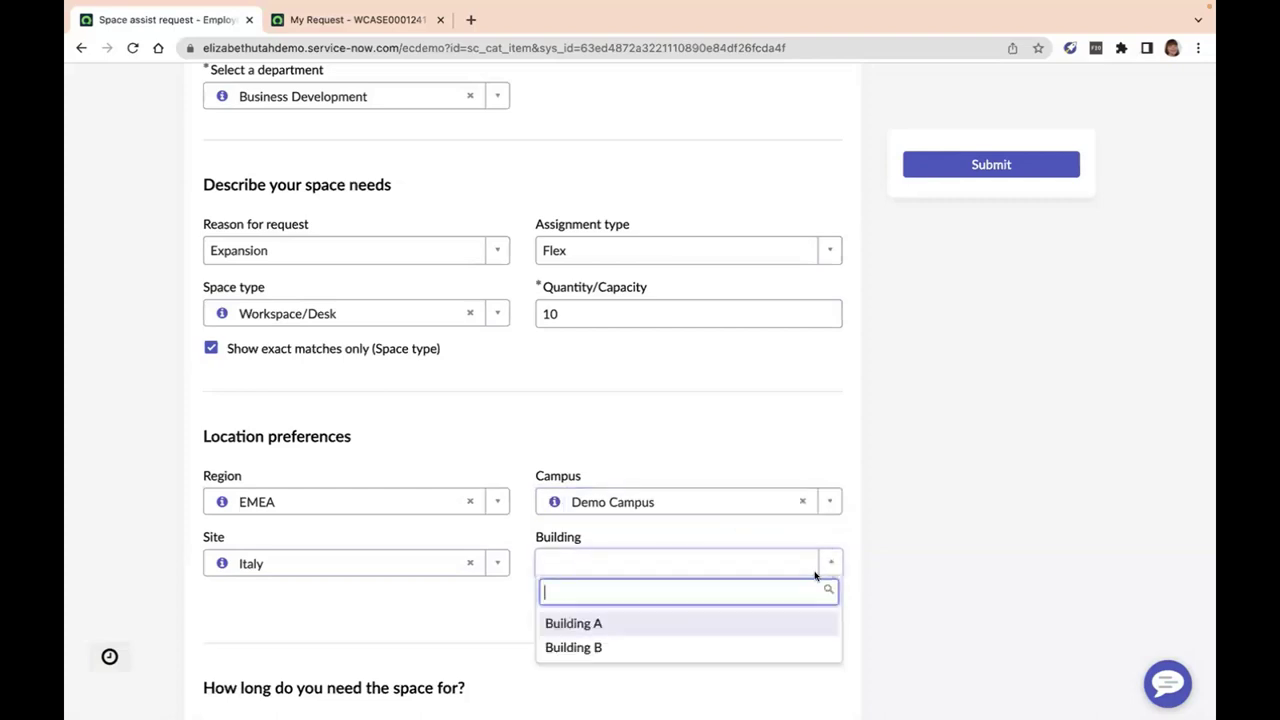
click(711, 622)
- Review the move-in and move-out dates and submit the space assist request
scroll(774, 626, down, 1)
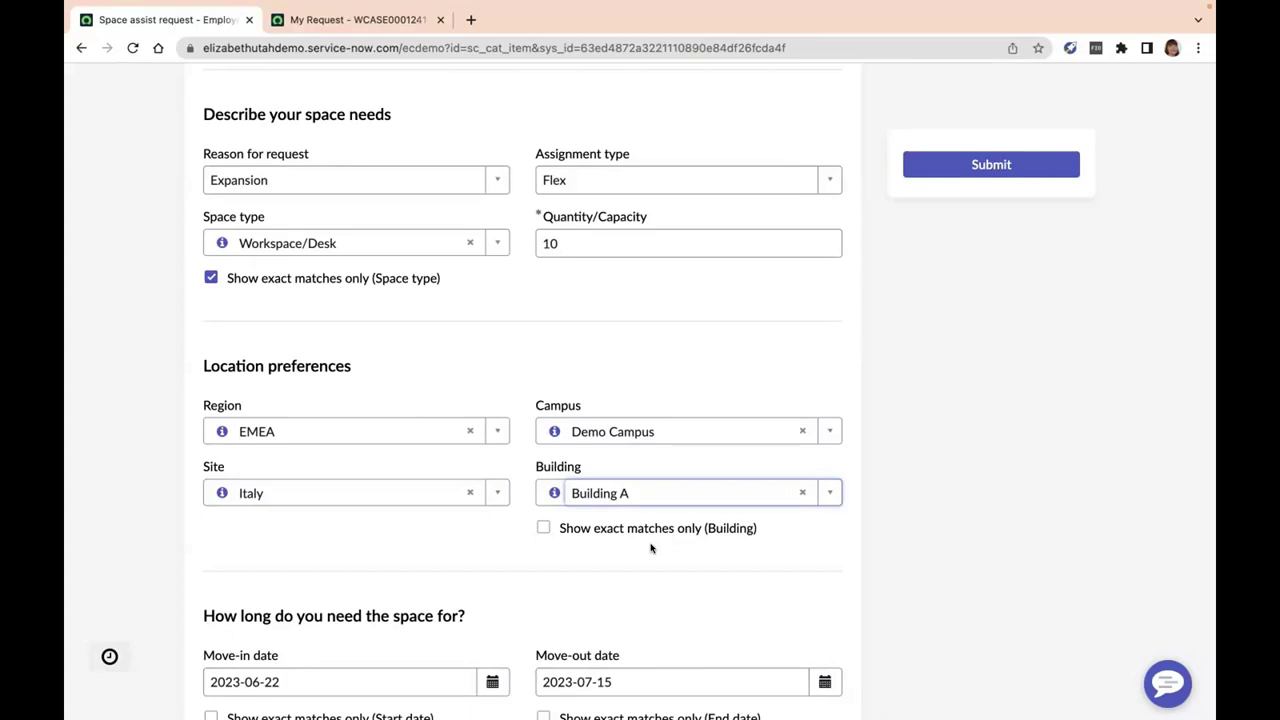
scroll(651, 548, down, 1)
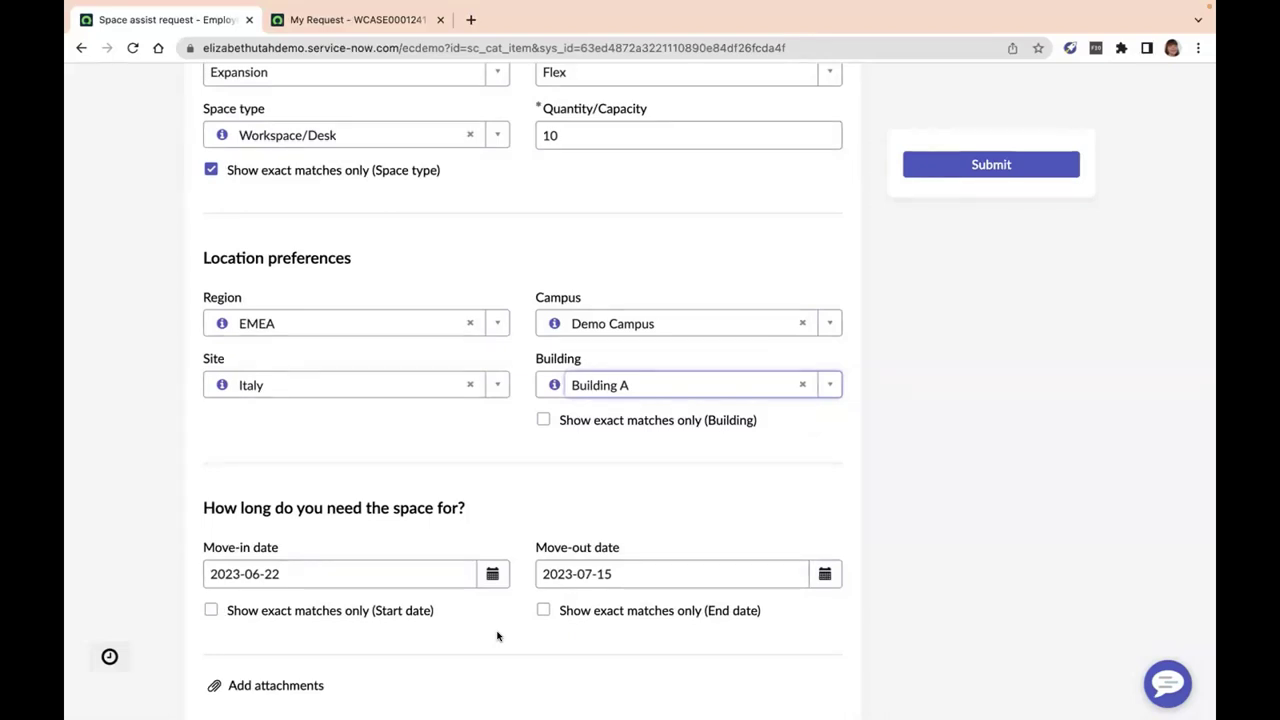
scroll(938, 255, up, 1)
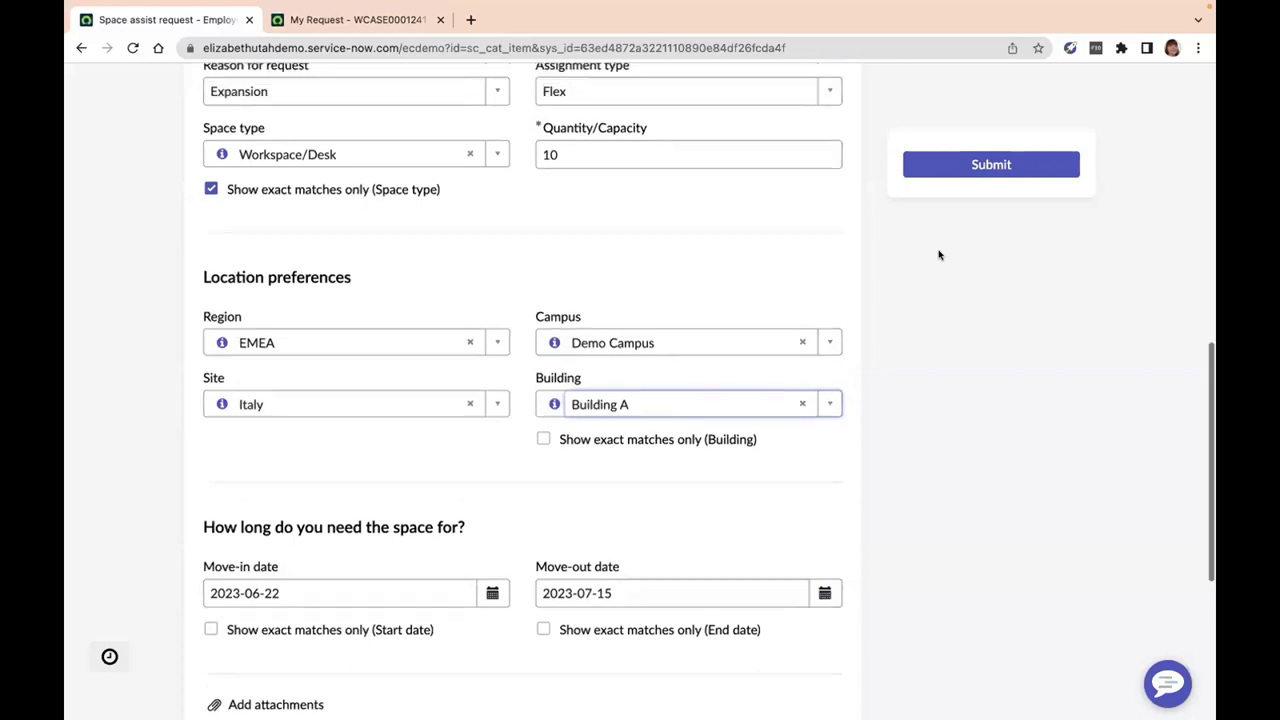
scroll(938, 255, up, 1)
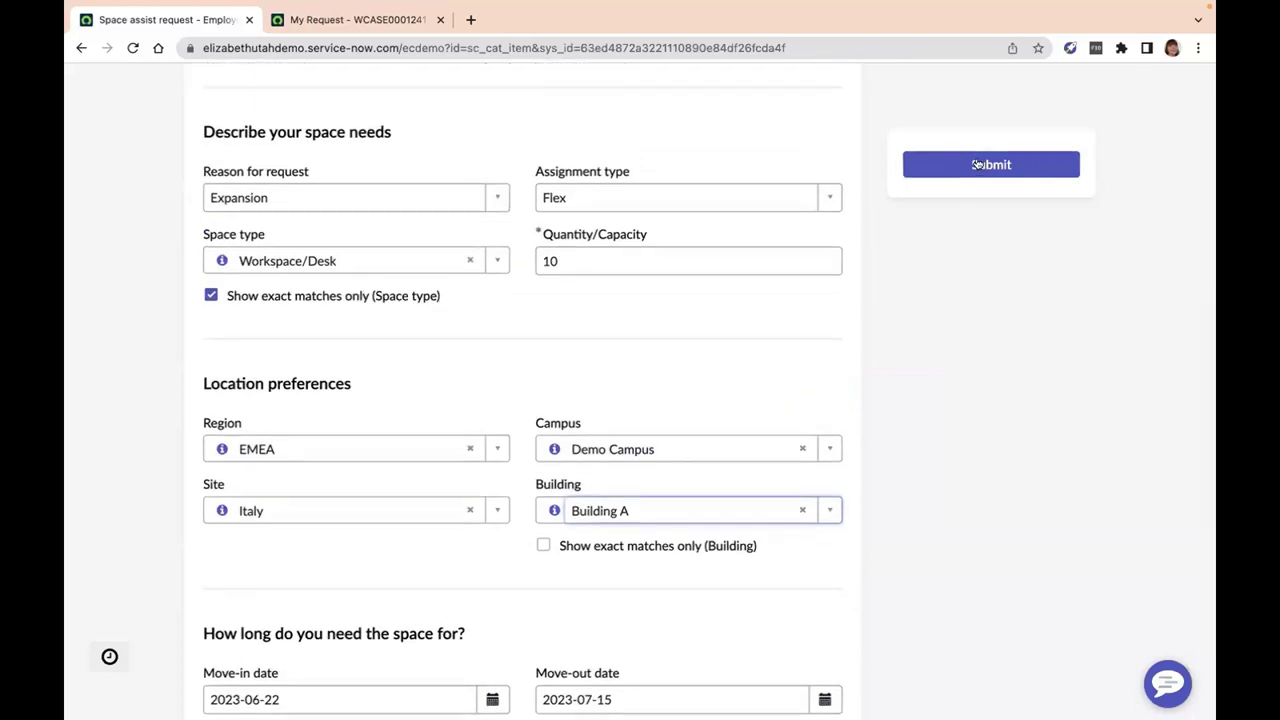
click(977, 164)
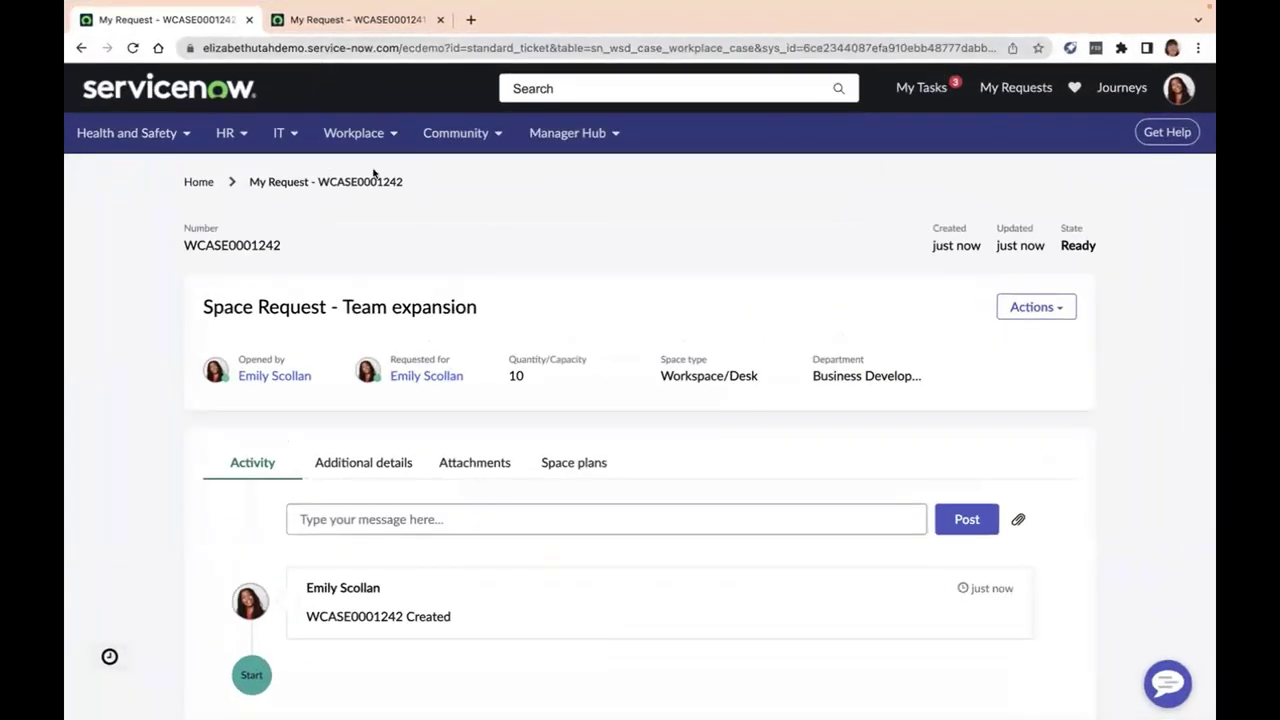
- Switch to the earlier team expansion request that is already open and view its details and activity
click(338, 20)
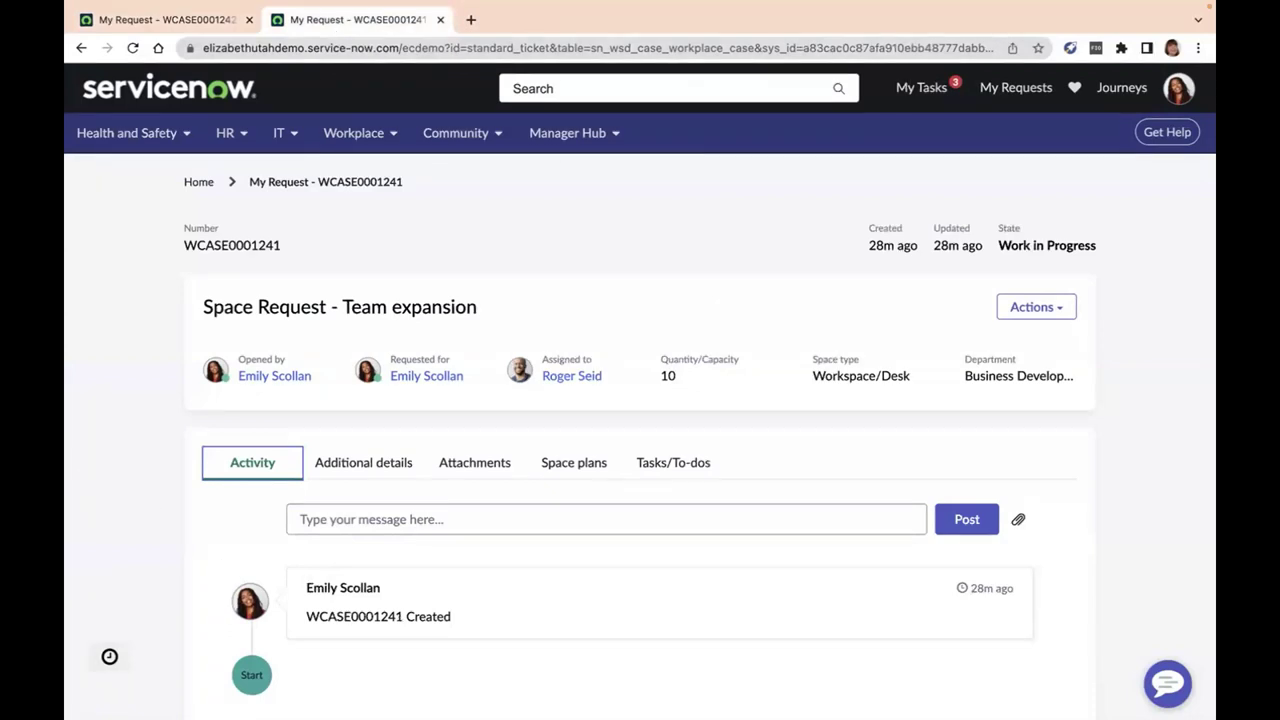
scroll(185, 560, down, 1)
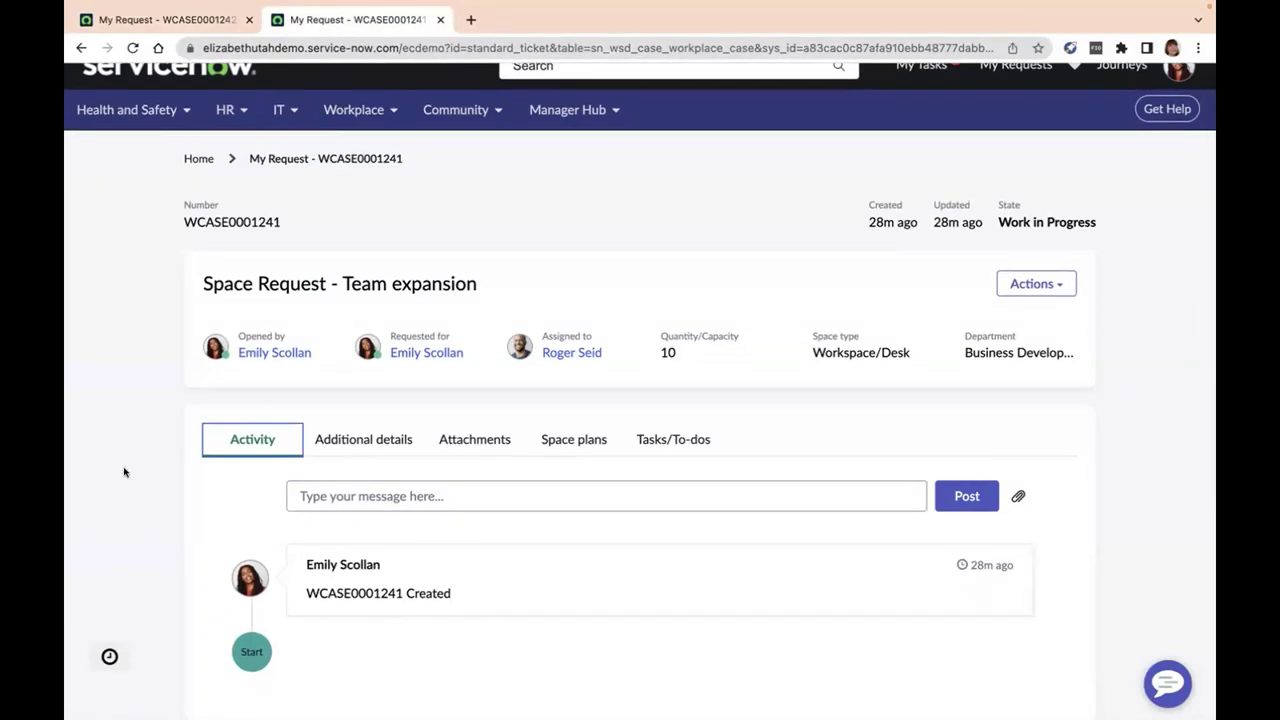
scroll(124, 472, down, 2)
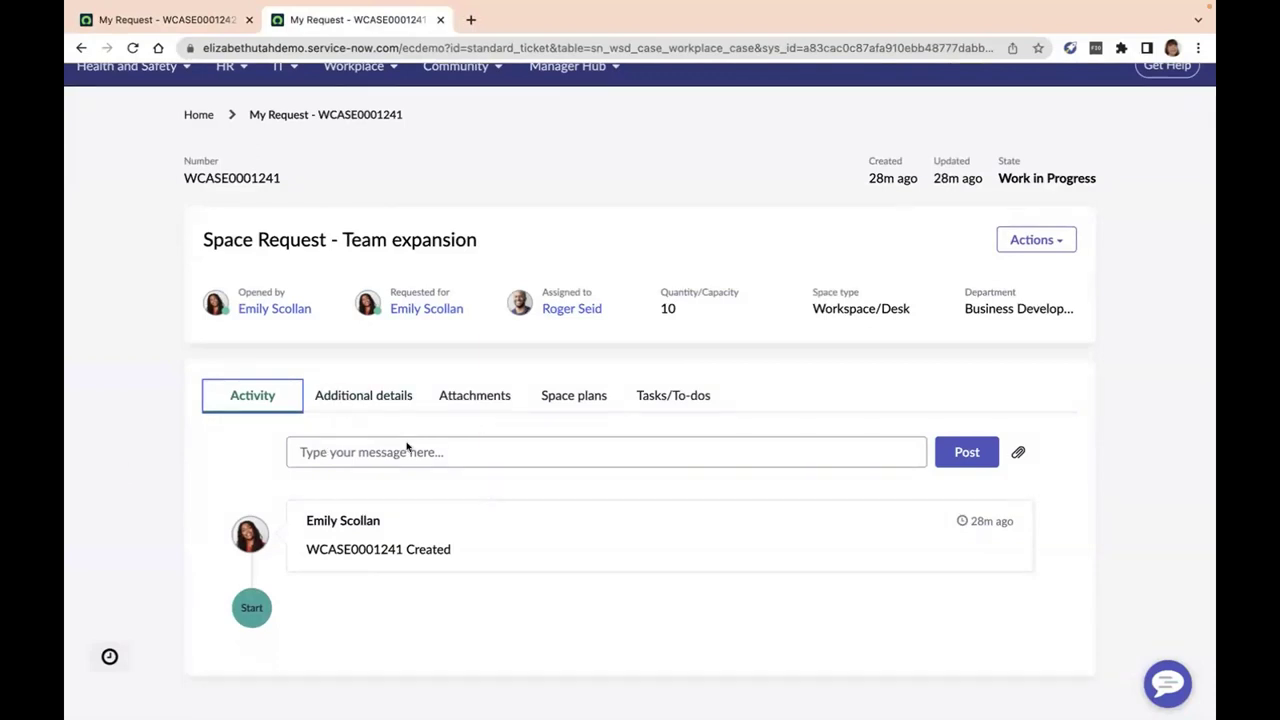
- Review the team expansion request's additional details and its attachments
scroll(449, 434, up, 3)
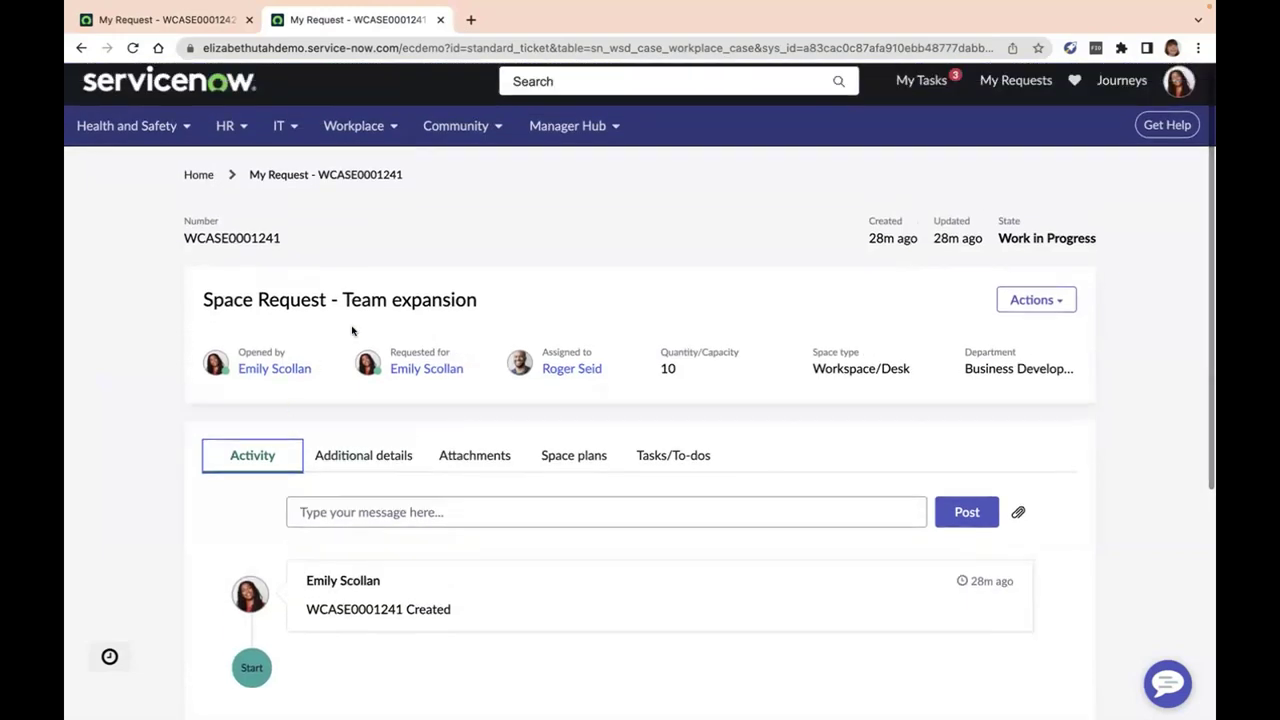
click(376, 459)
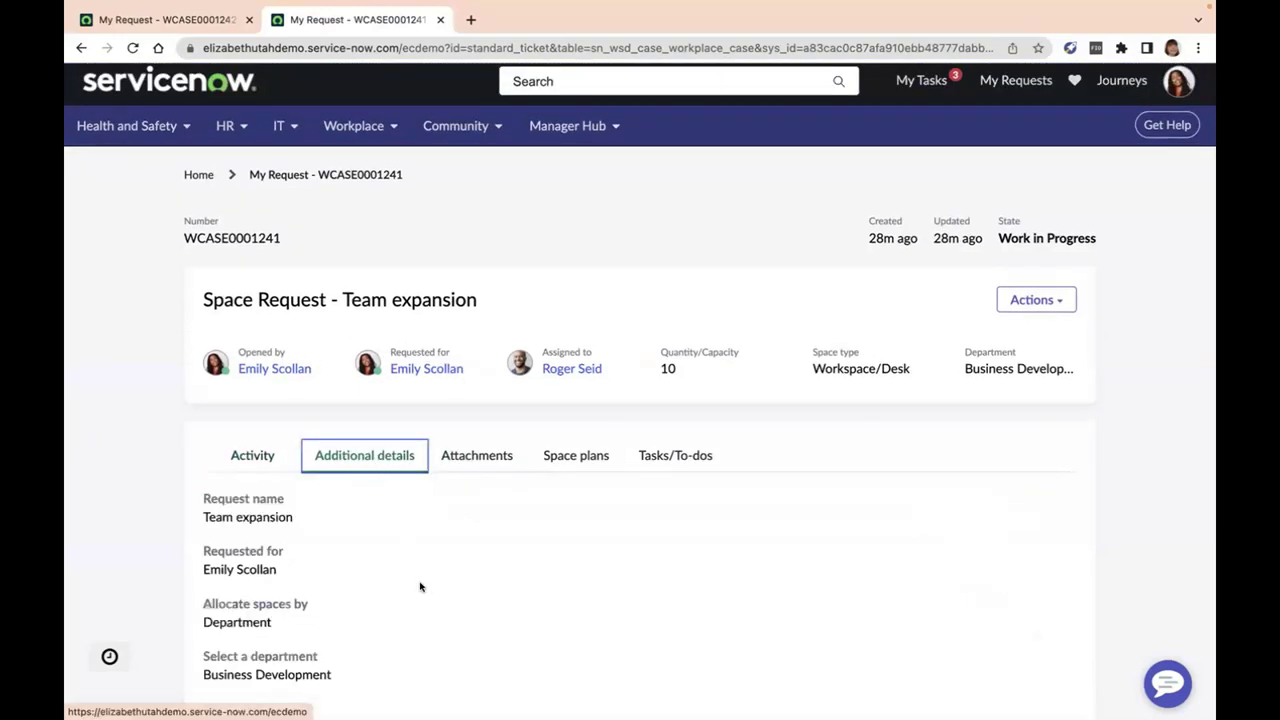
scroll(420, 586, down, 3)
scroll(279, 578, down, 1)
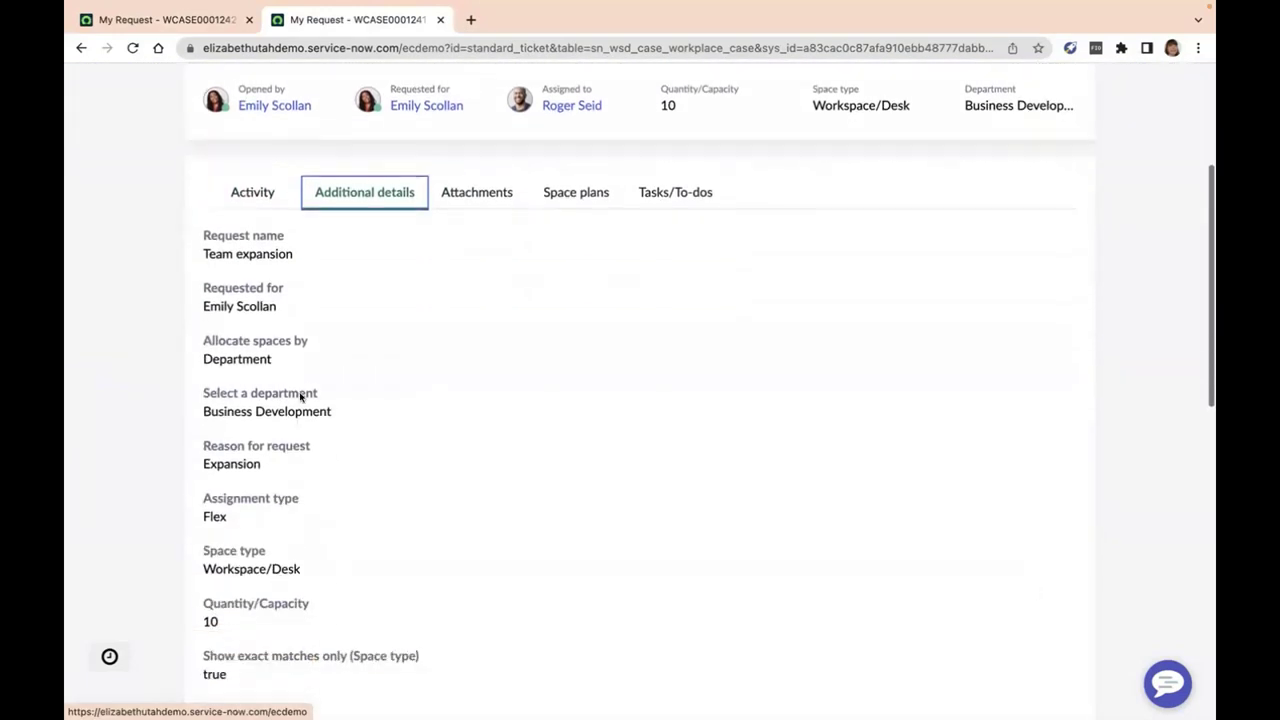
scroll(327, 569, down, 1)
scroll(325, 569, up, 2)
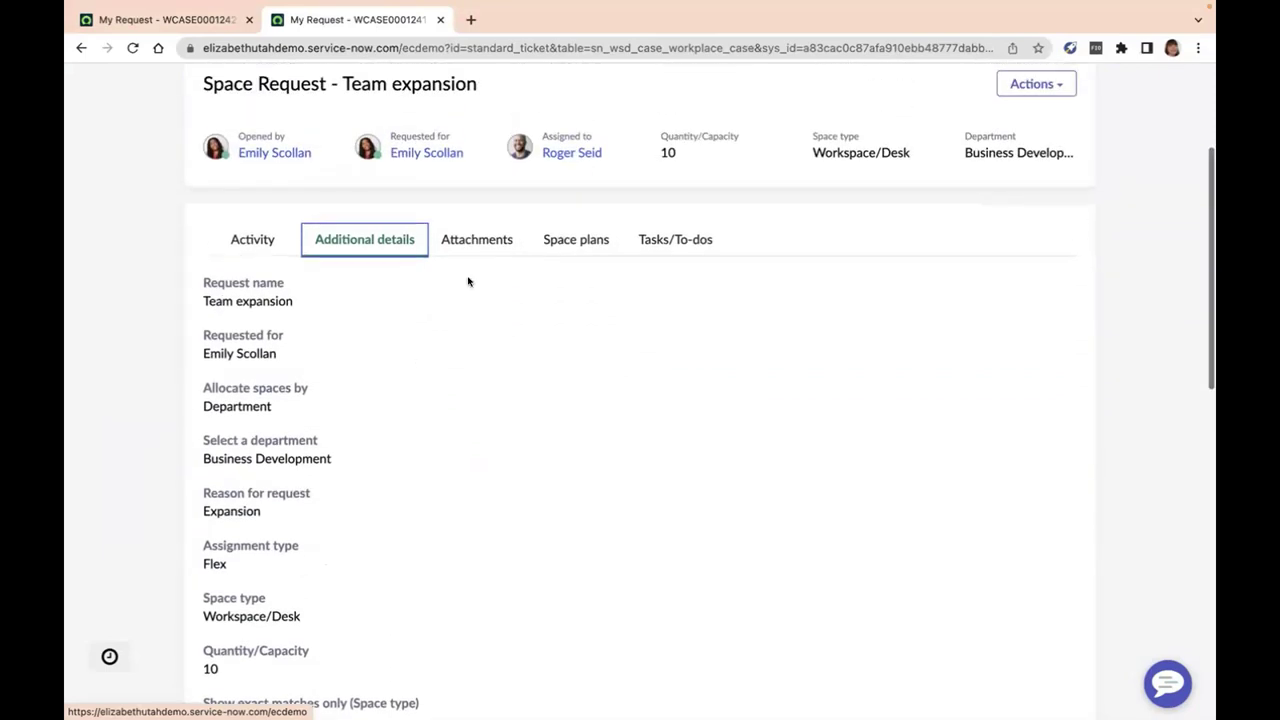
click(480, 243)
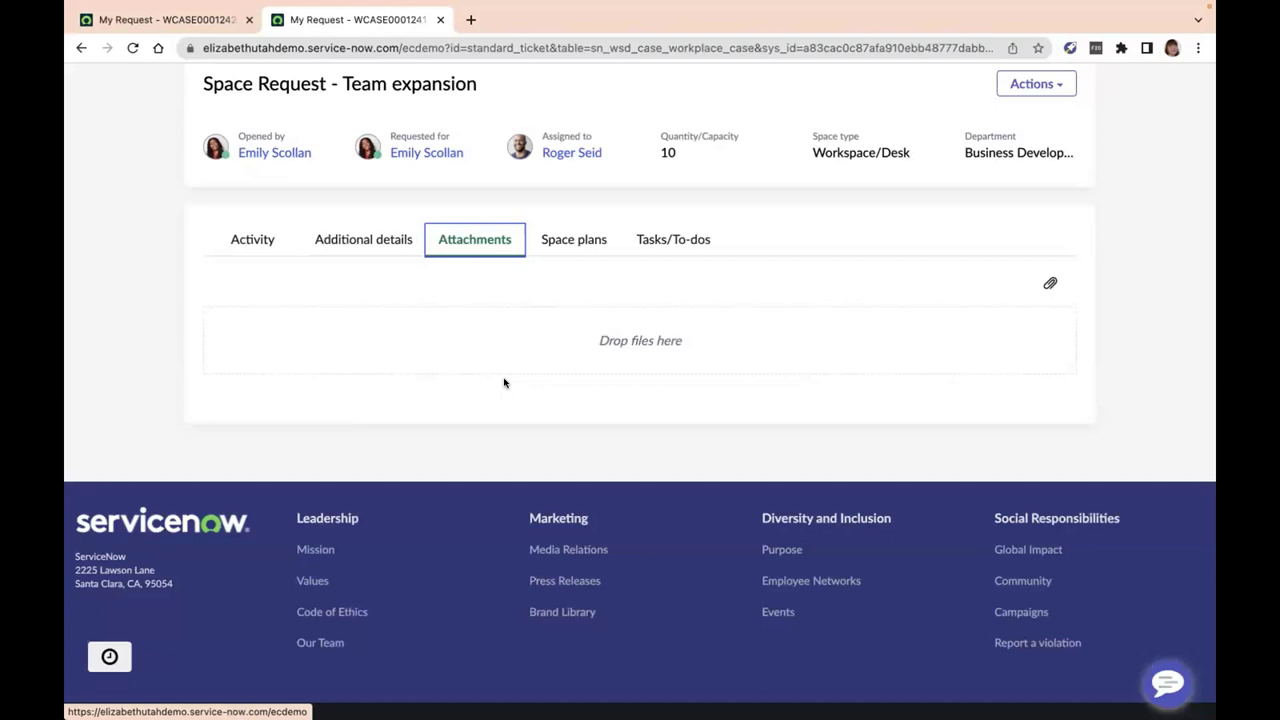
- Open the request's space plan options and collapse Option 1, Option 2 and Option 3
click(560, 244)
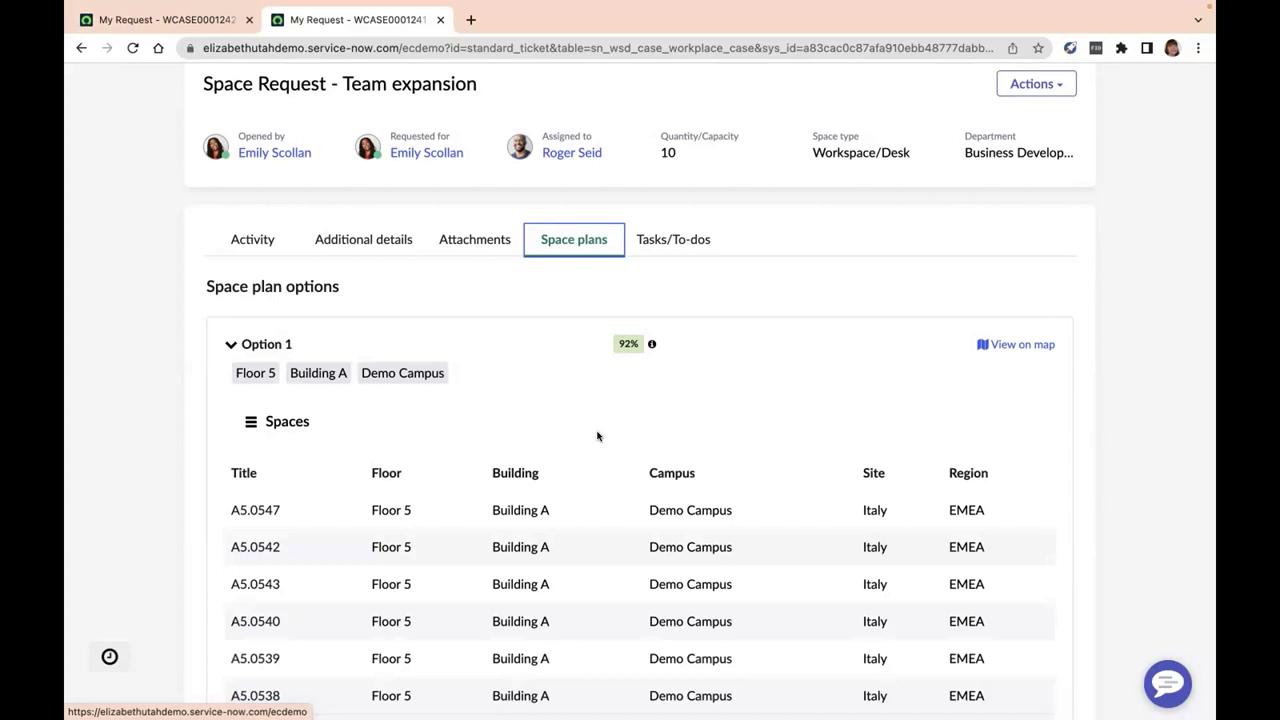
click(230, 344)
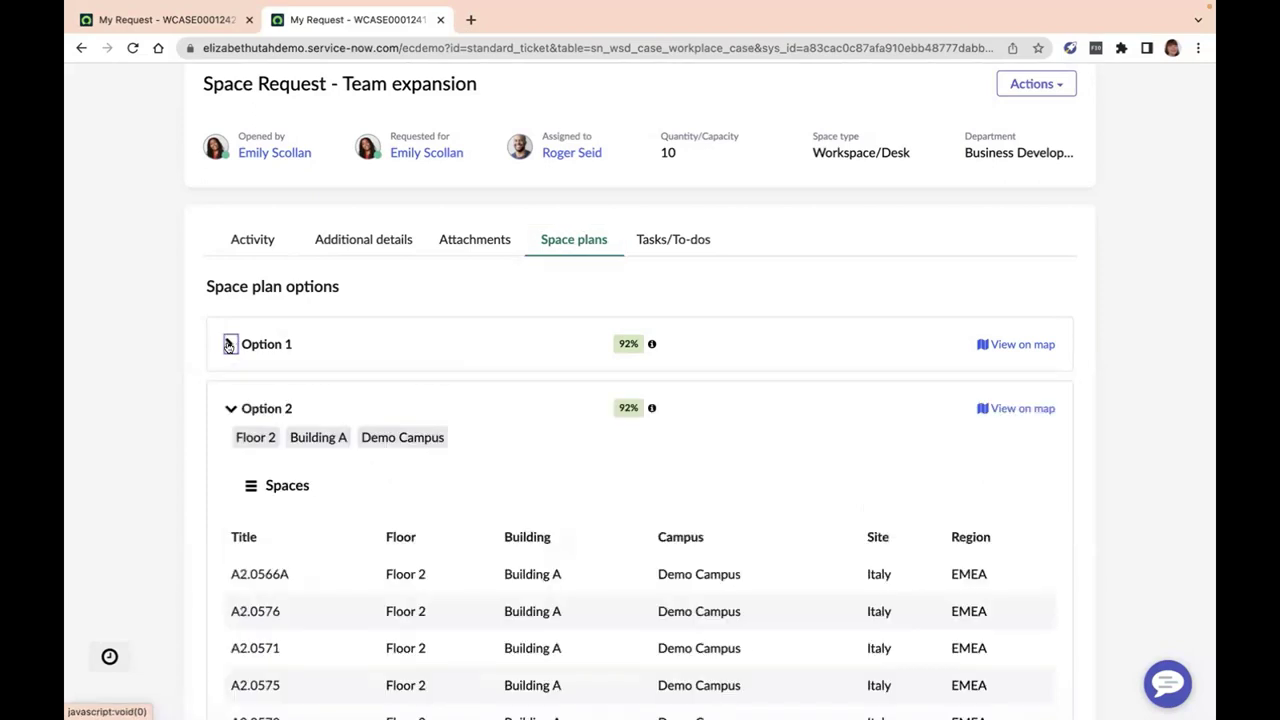
click(230, 408)
click(230, 473)
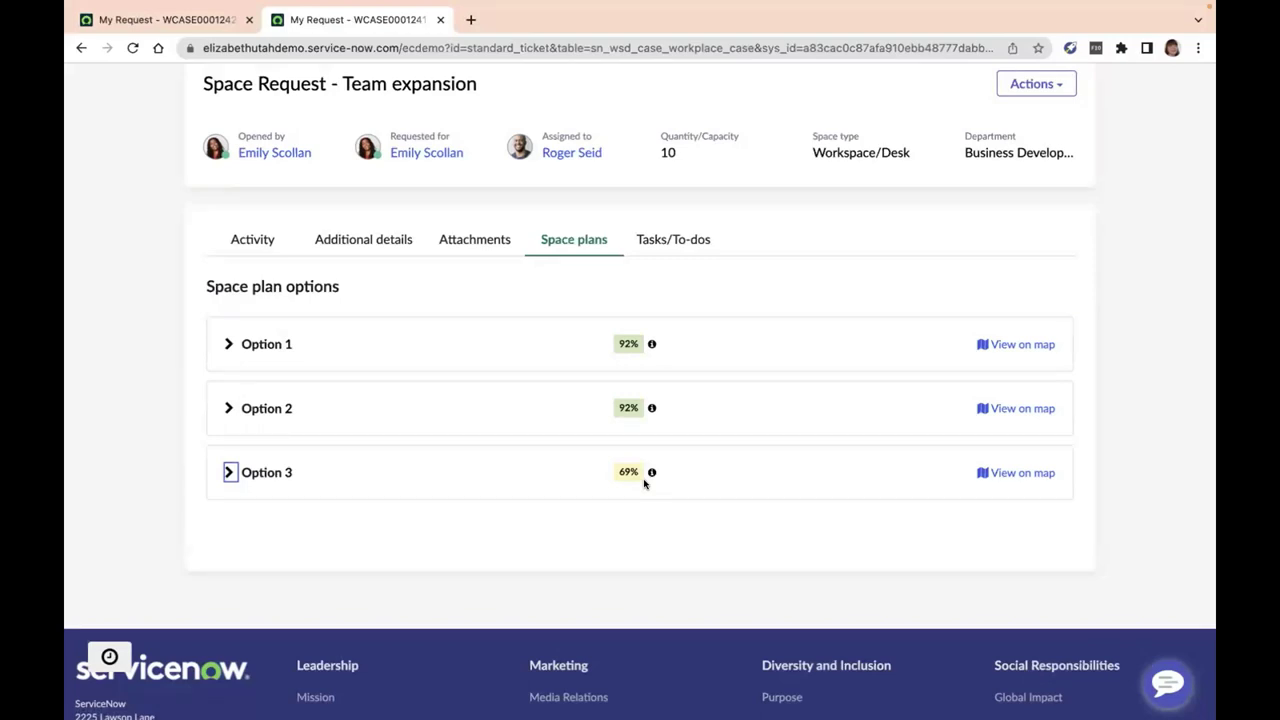
- View the Option 1 space plan on the floor map, examine the recommended desks up close and close the map
click(1003, 344)
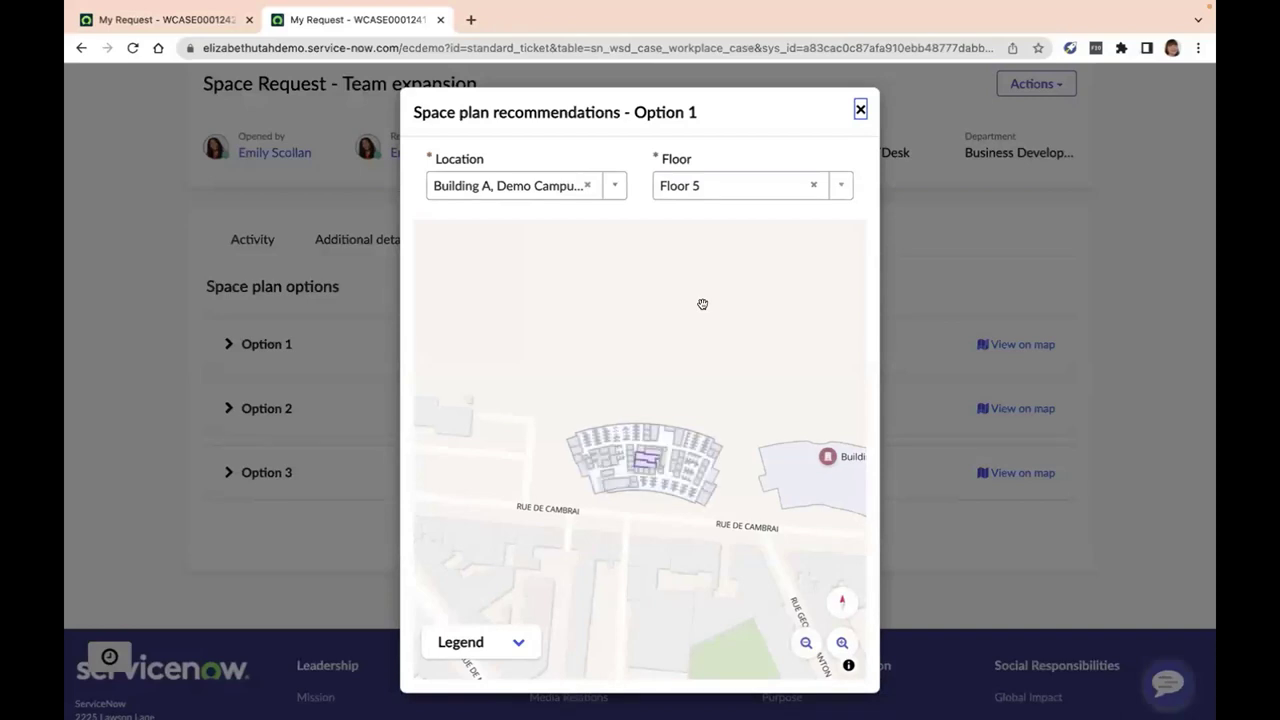
scroll(616, 440, up, 5)
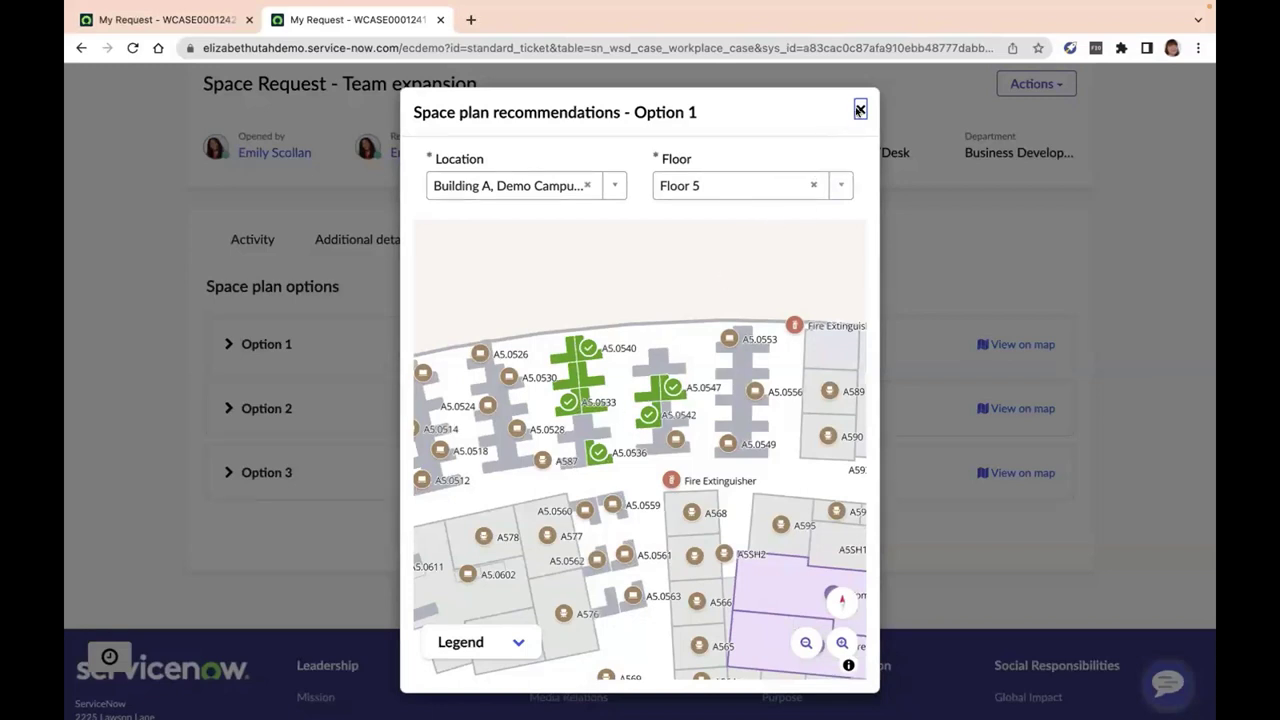
click(858, 110)
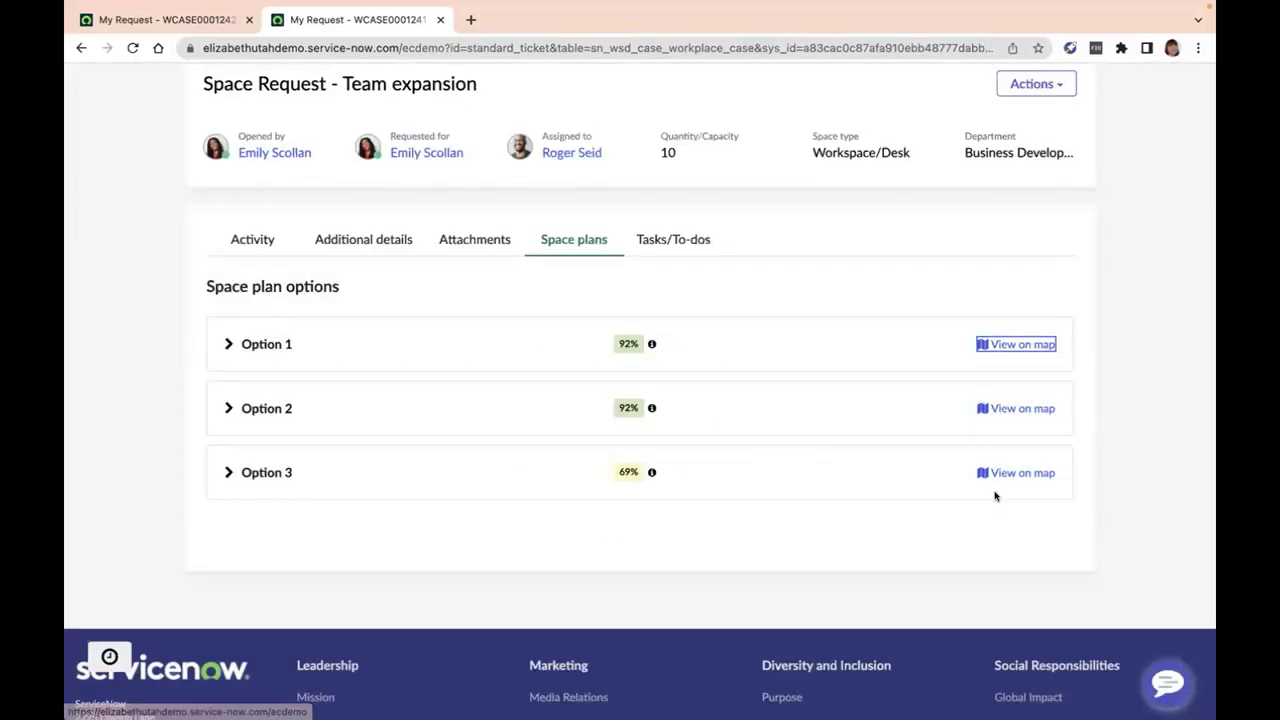
- Open the request's task for selecting a space plan option, choose Option 1 and submit the selection
click(668, 245)
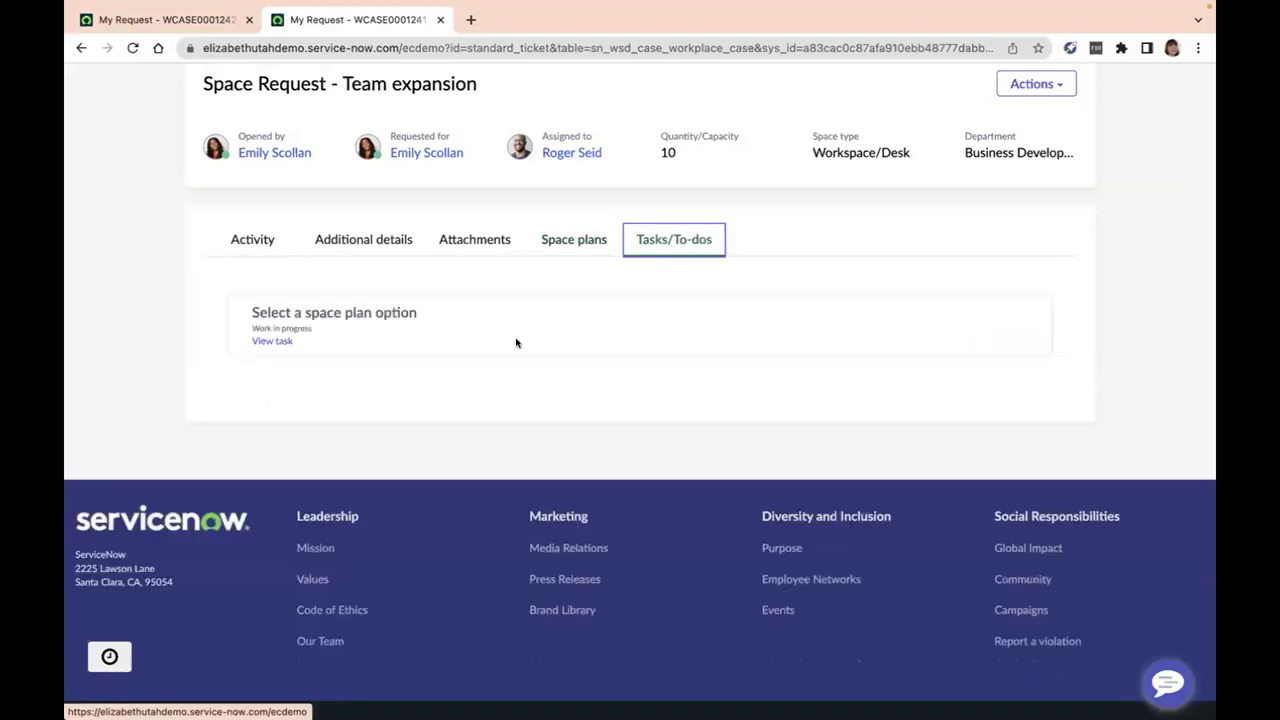
click(278, 342)
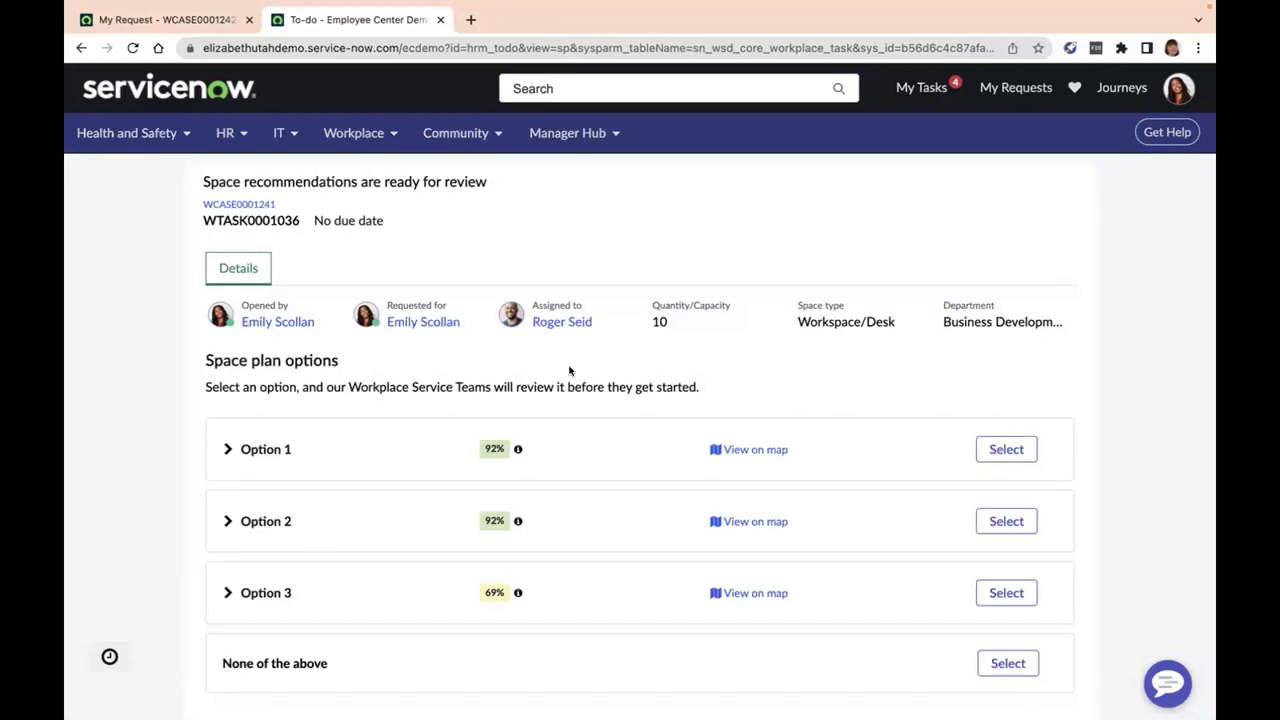
scroll(672, 450, down, 1)
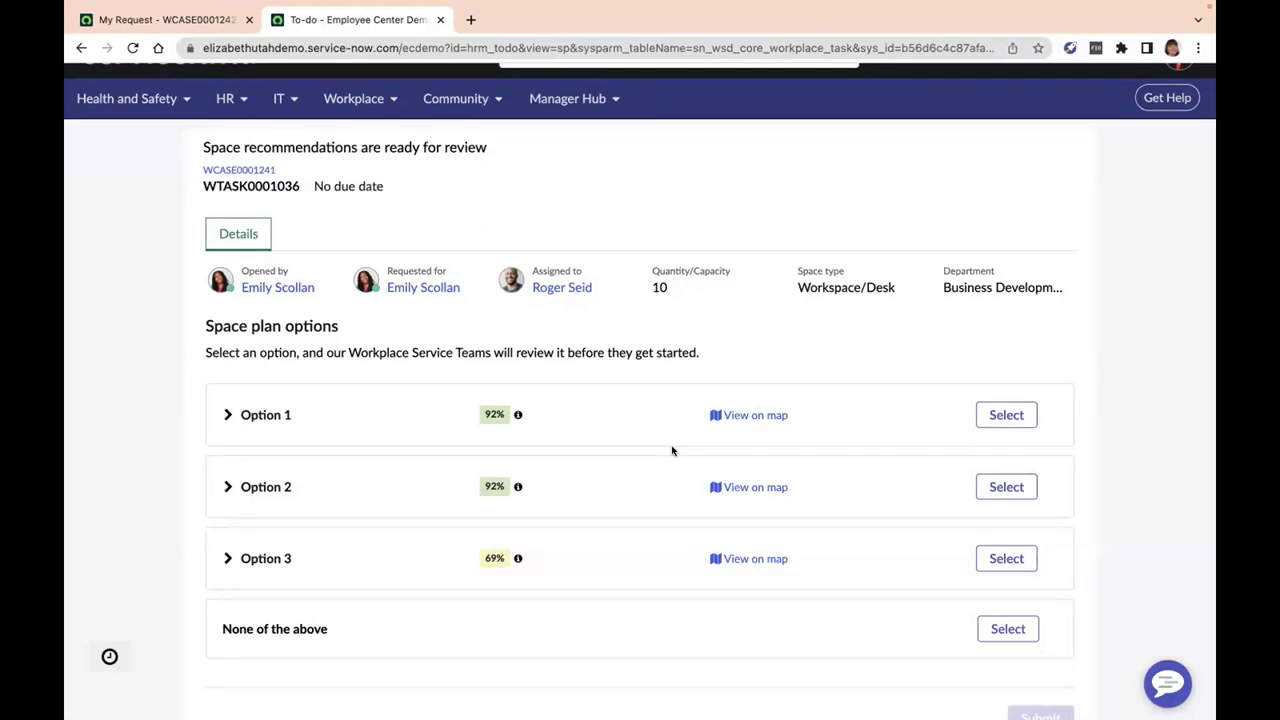
scroll(670, 563, down, 1)
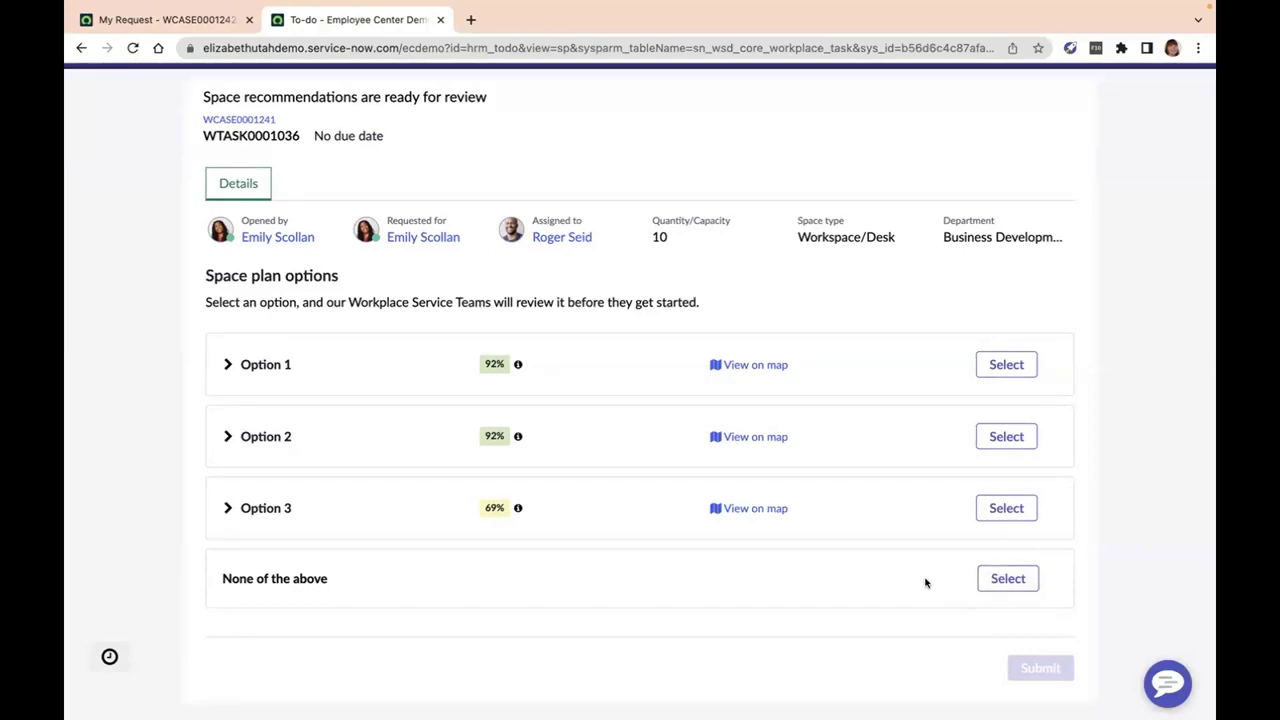
click(994, 362)
scroll(917, 574, down, 2)
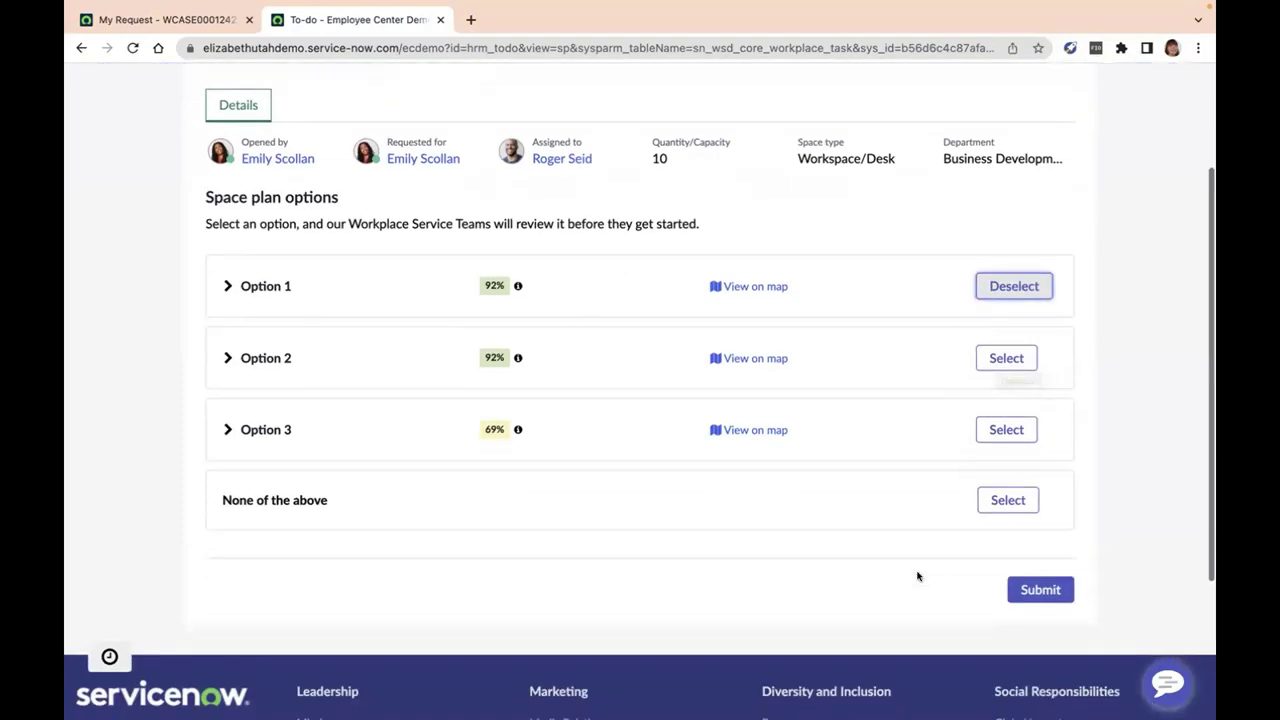
click(1030, 589)
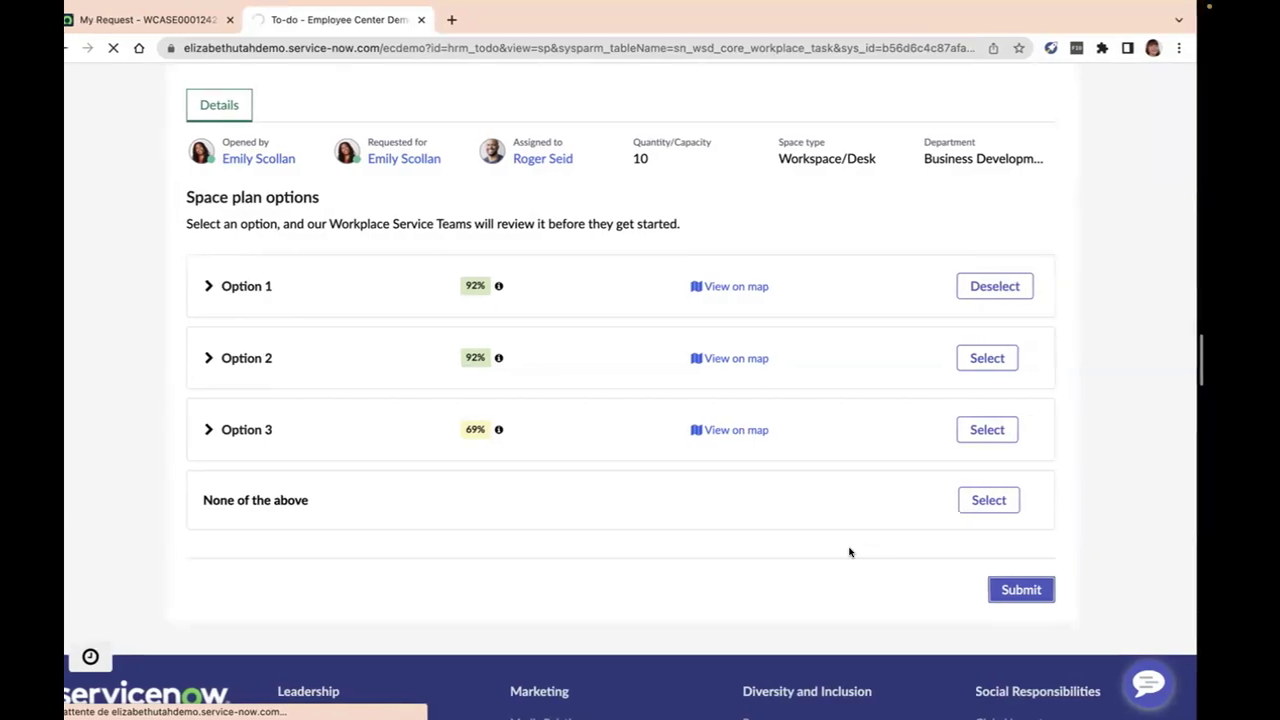
- Switch to the approver's Employee Center session and approve the first team expansion space request in the open tasks
key(ctrl+Right)
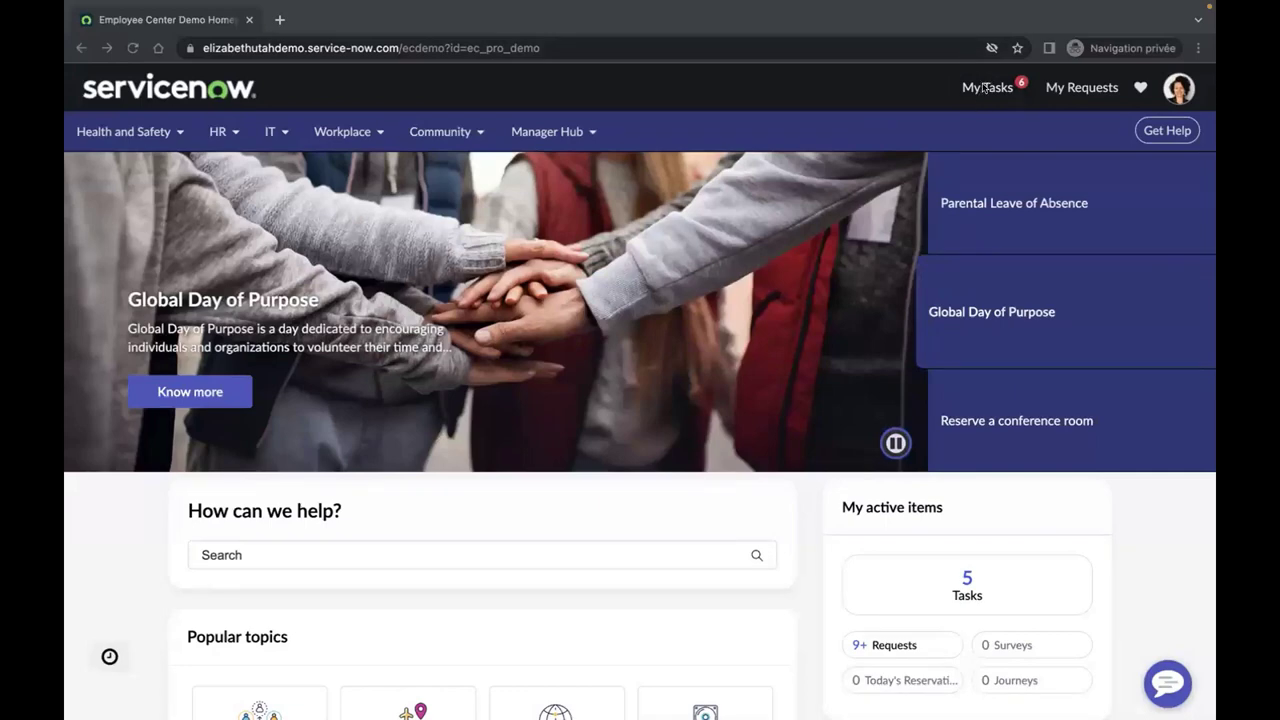
click(984, 89)
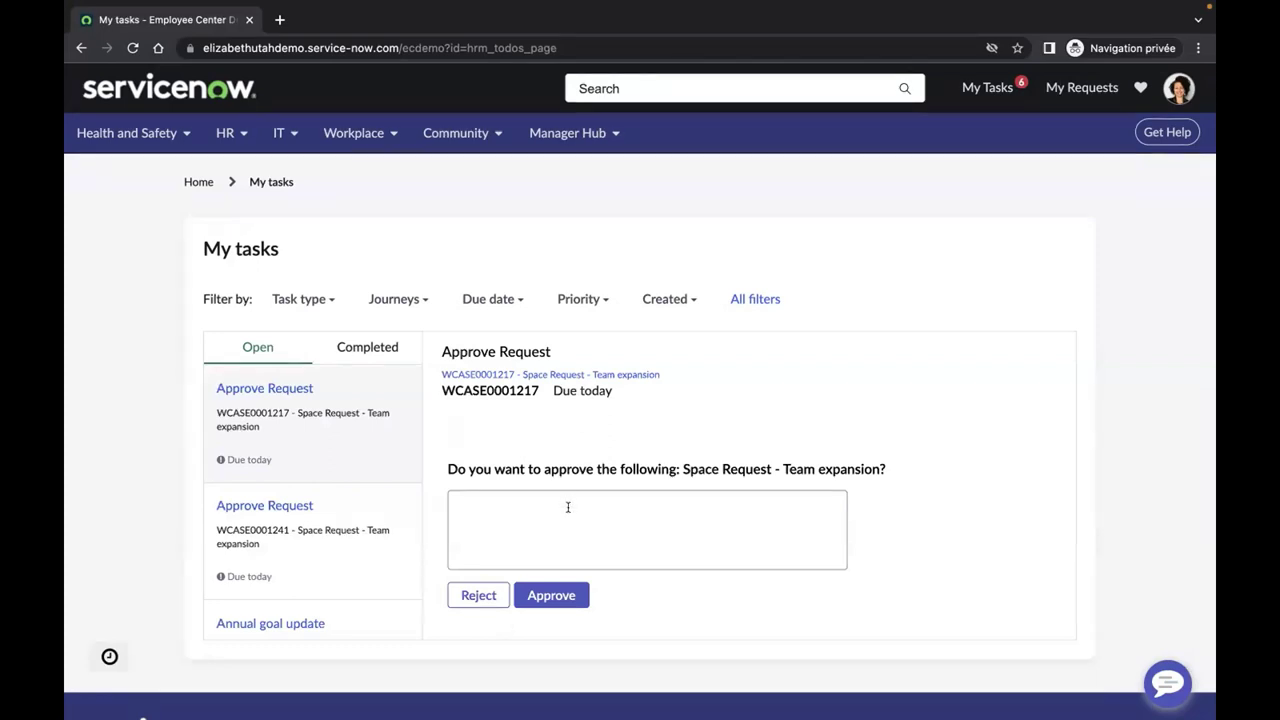
click(551, 596)
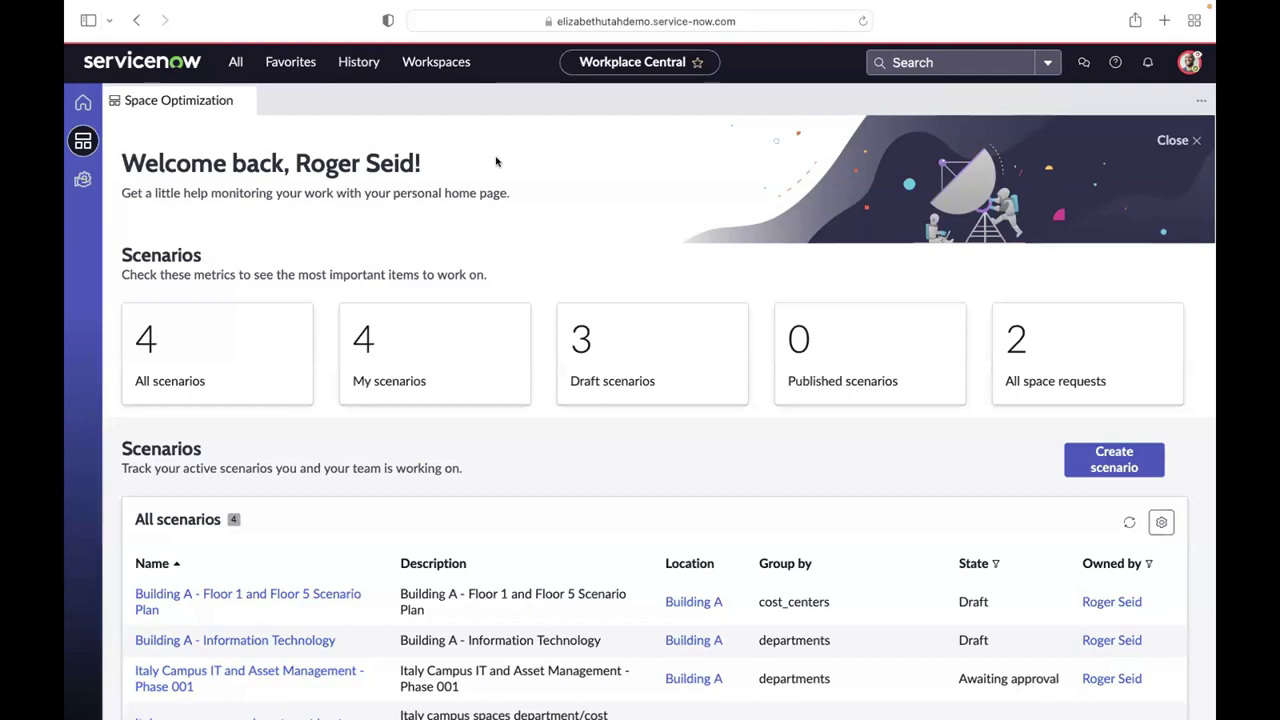
- In Workplace Central, open the Team expansion case from the space requests on the Space Optimization page and view its activity and approvals
scroll(590, 517, down, 10)
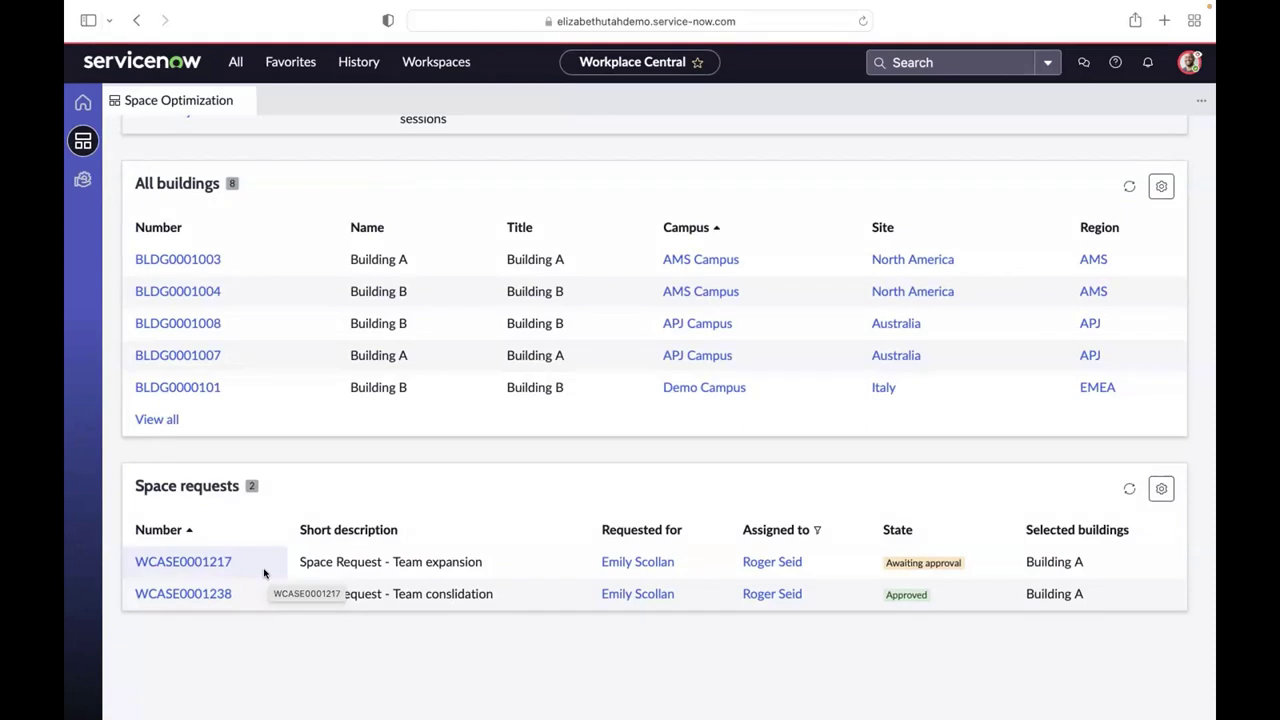
click(215, 563)
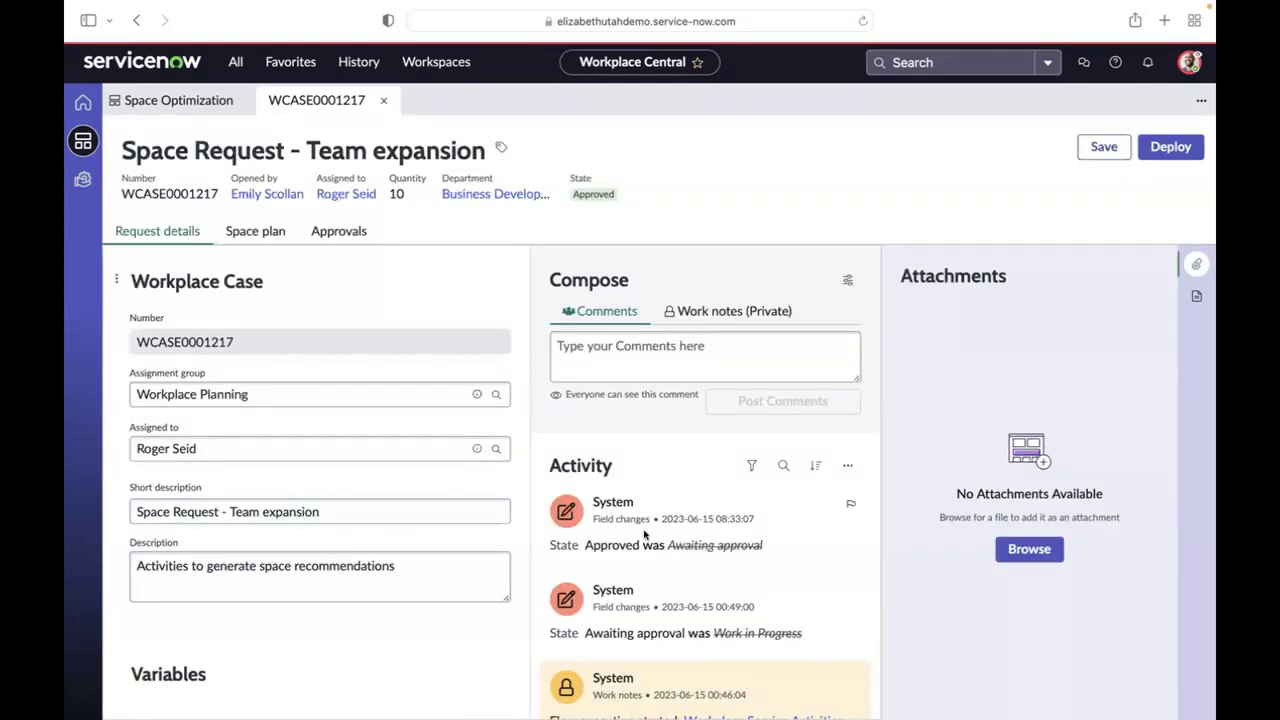
scroll(645, 535, down, 1)
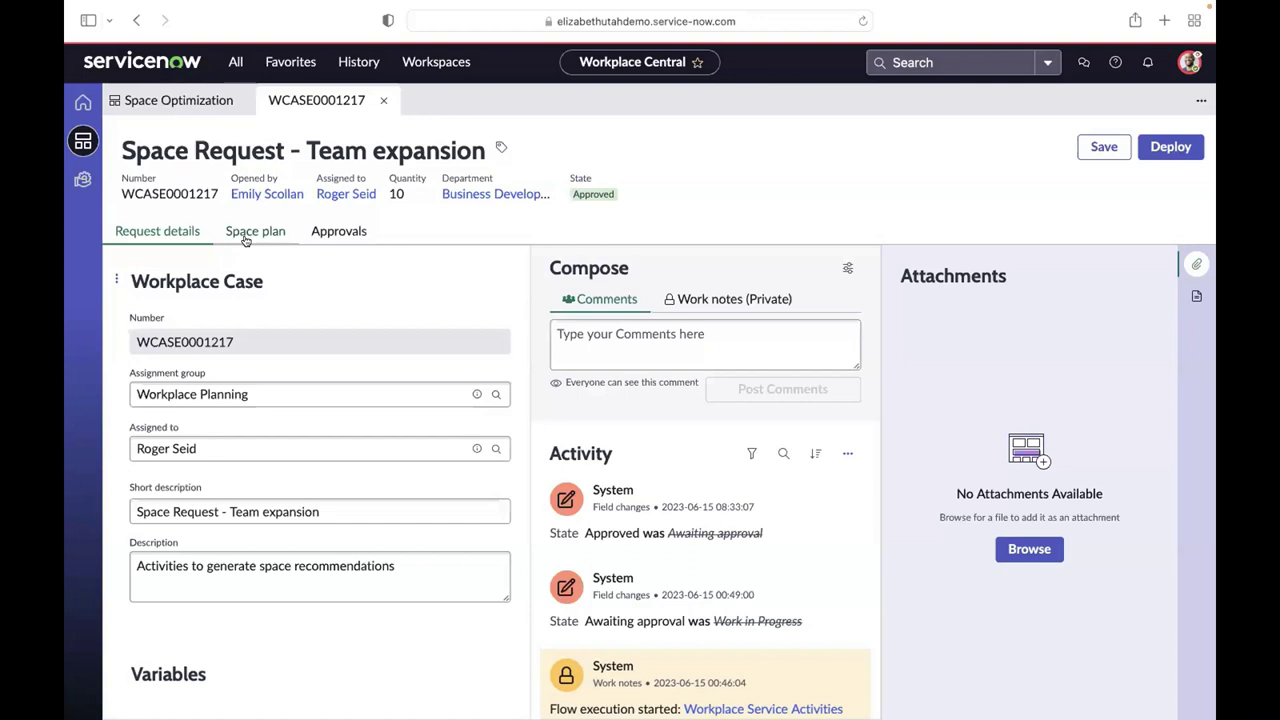
click(340, 231)
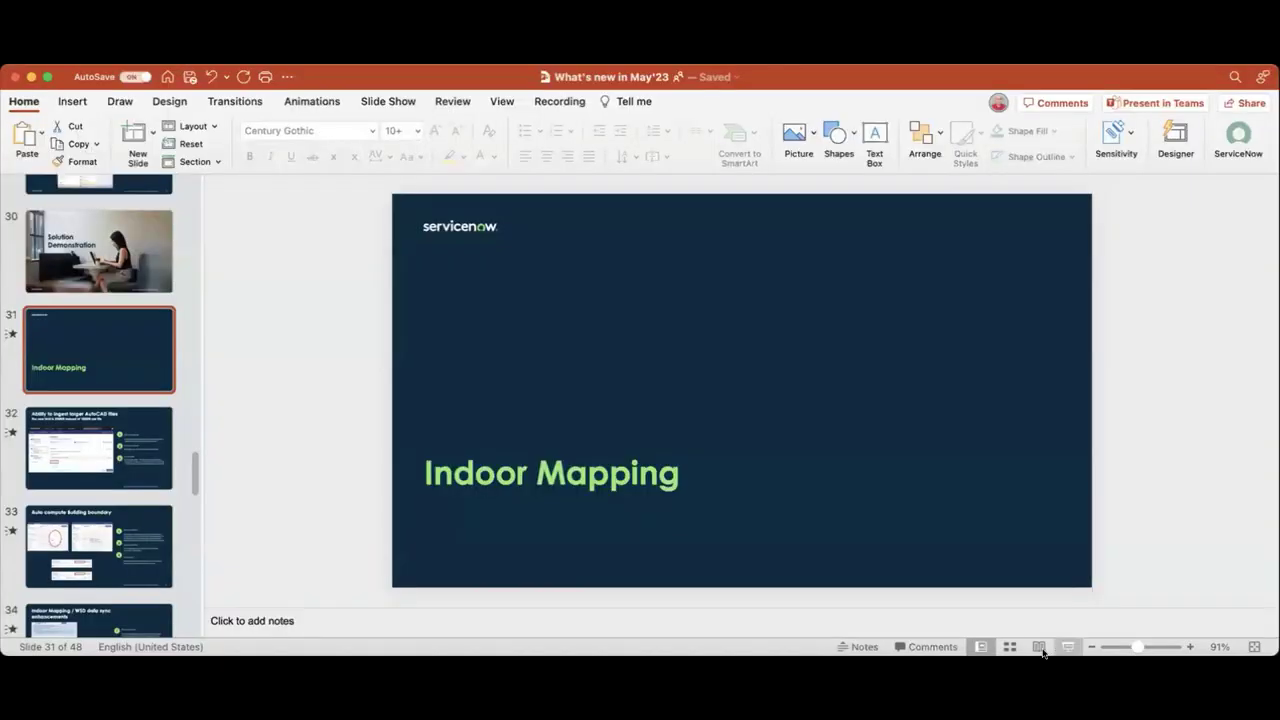
- Switch to the What's new in May'23 presentation in PowerPoint, present it from the Indoor Mapping slide and advance two slides
click(1040, 648)
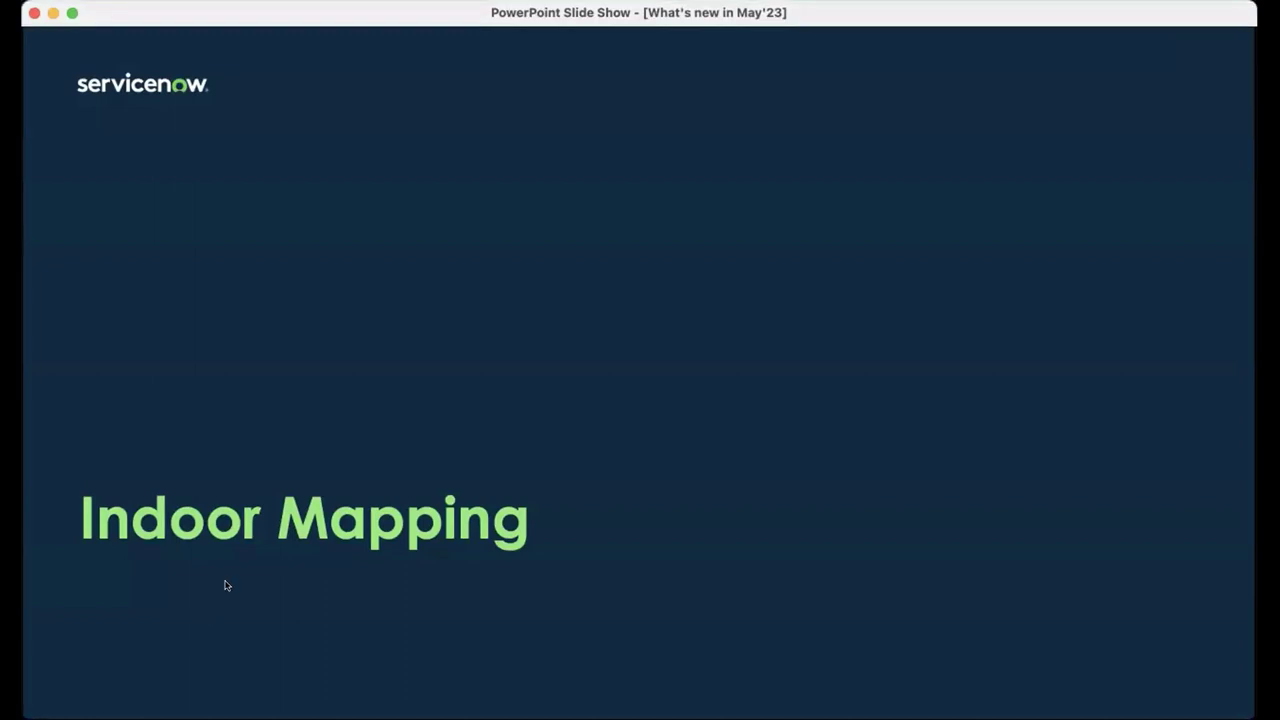
click(285, 533)
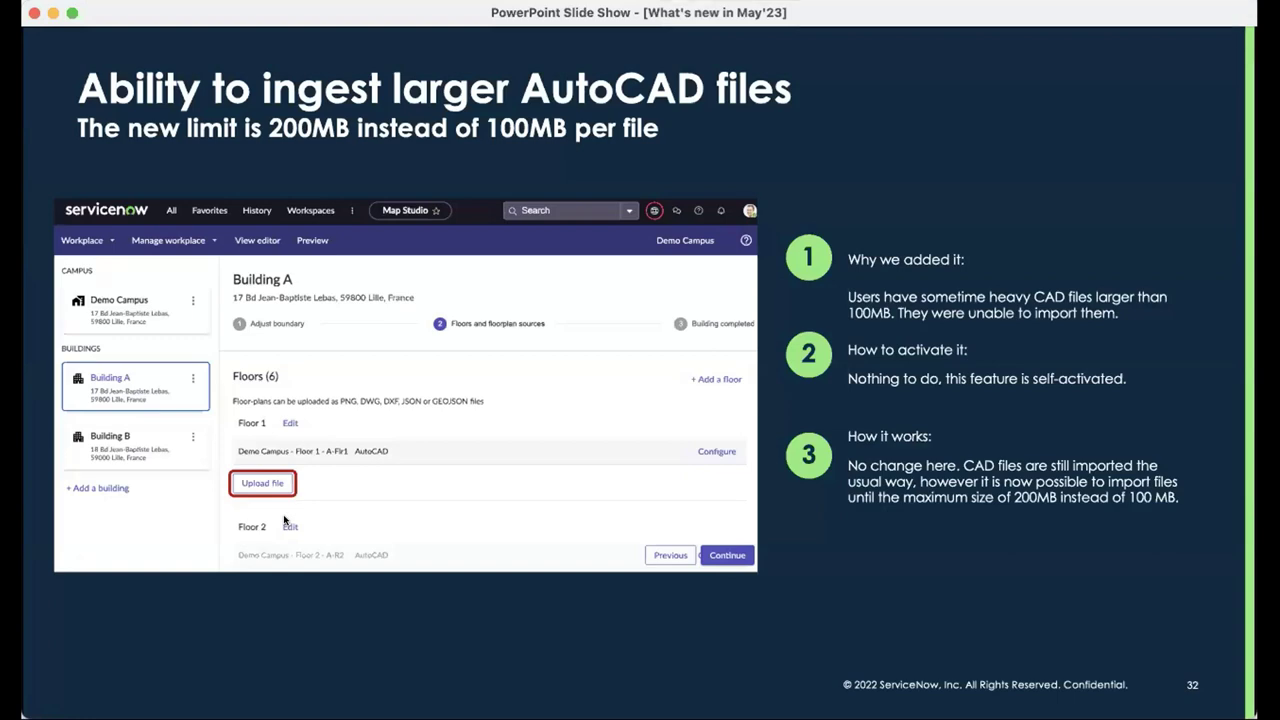
click(348, 437)
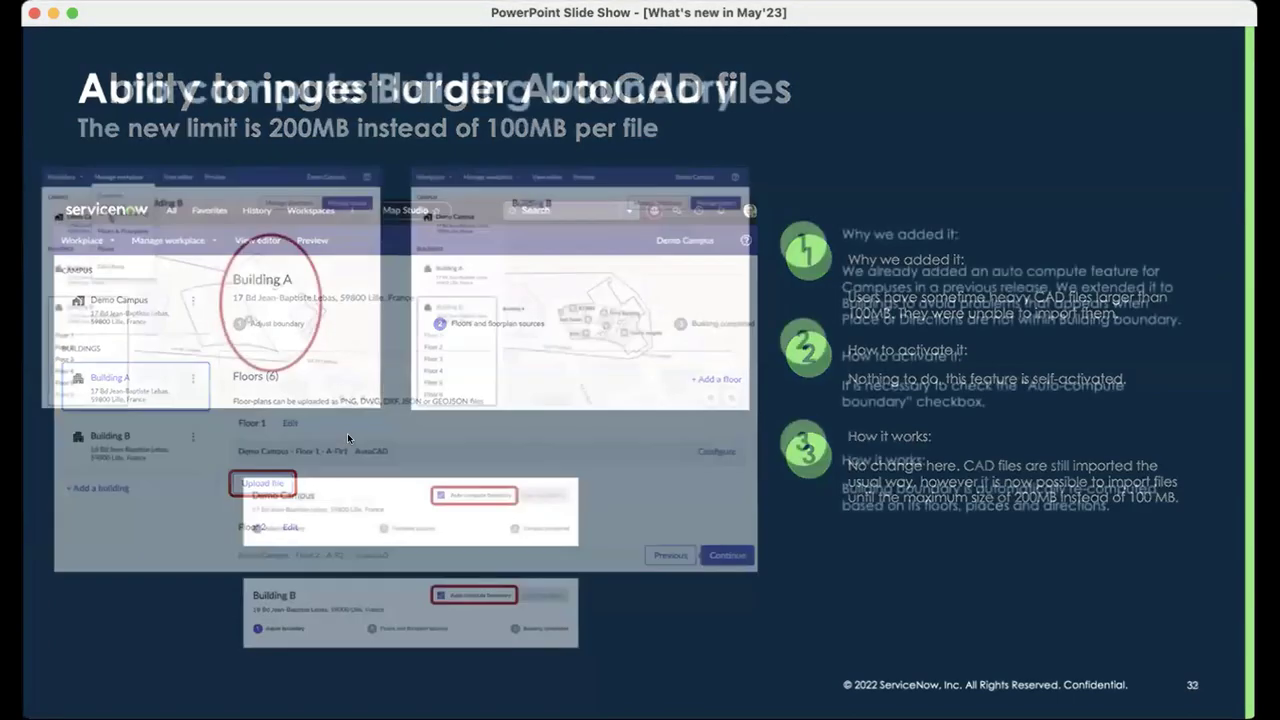
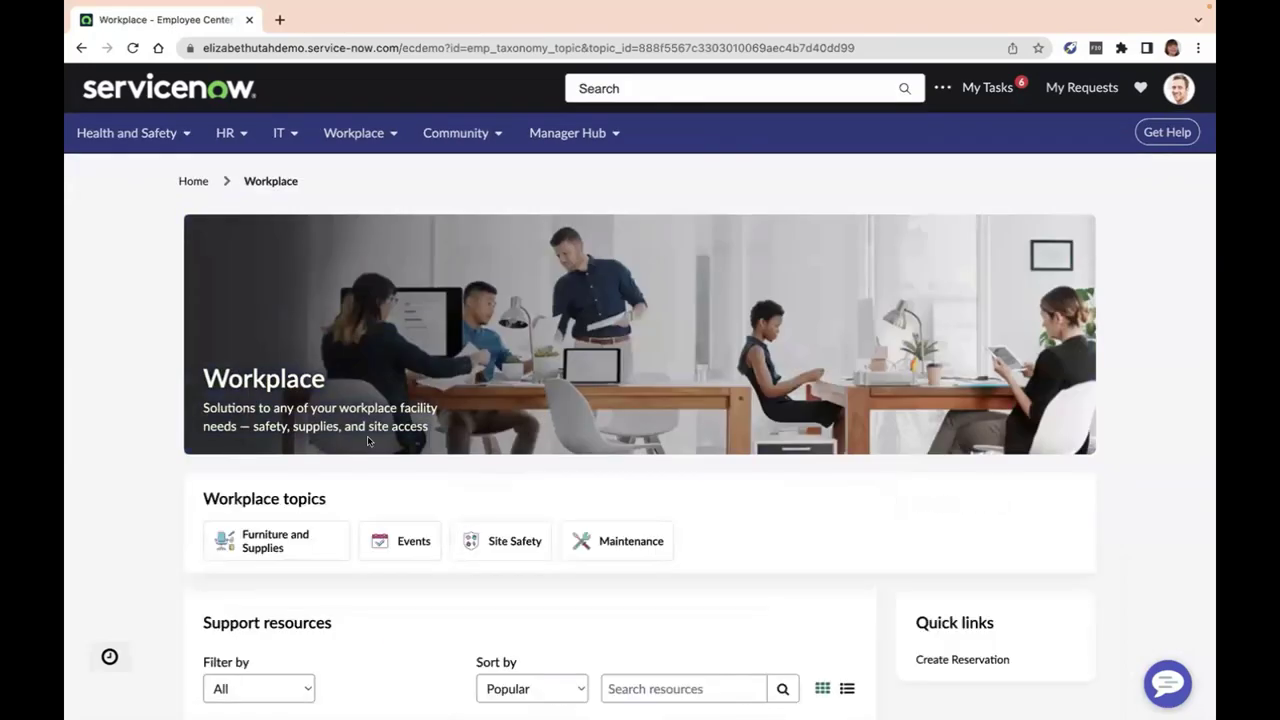
- In the Employee Center, open a new general reservation from the Workplace resources and set the conference room search to browse by neighborhood
scroll(366, 440, down, 4)
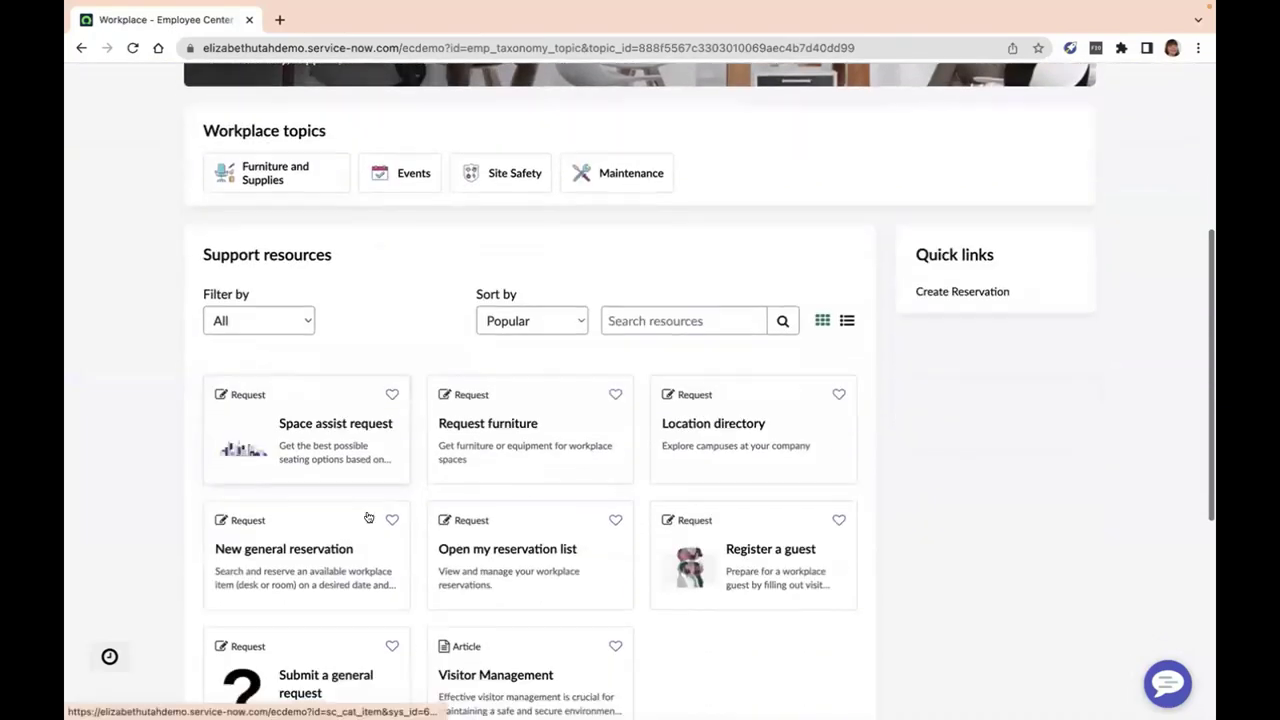
click(314, 548)
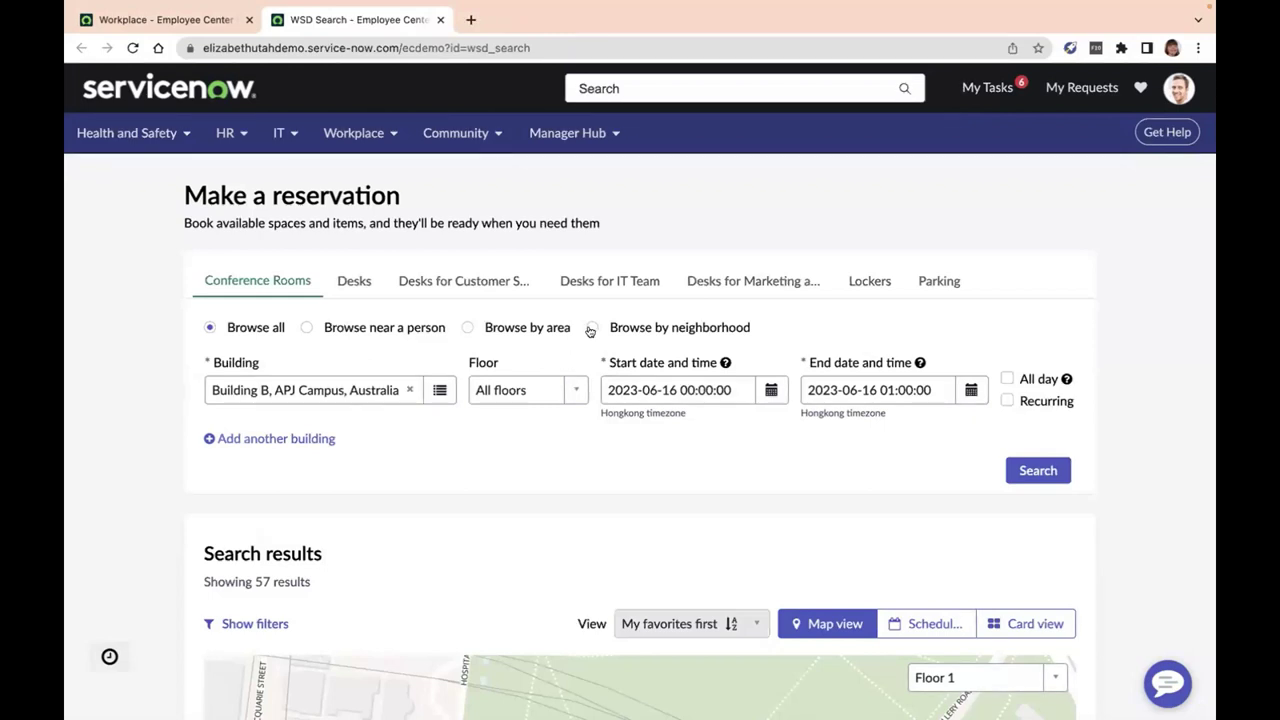
click(591, 329)
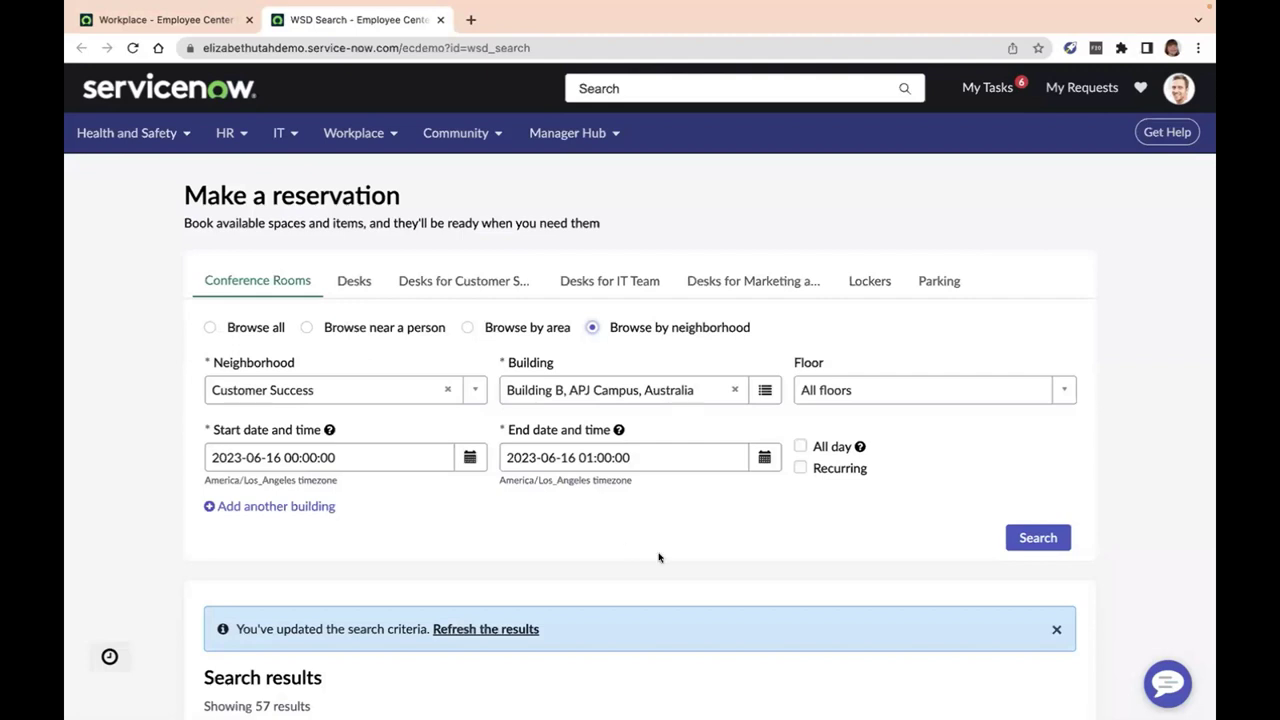
scroll(660, 555, down, 1)
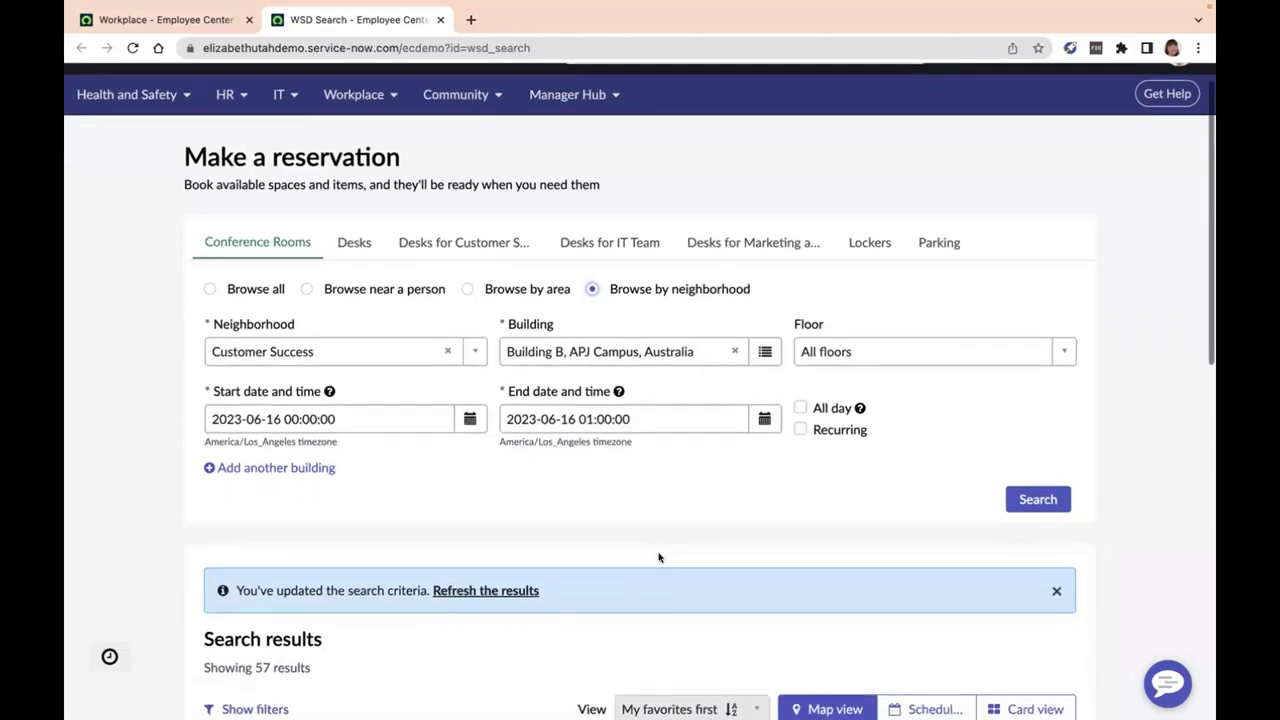
- Set the reservation's start date to 2023-07-13 and search for available conference rooms in the Customer Success neighborhood
click(471, 419)
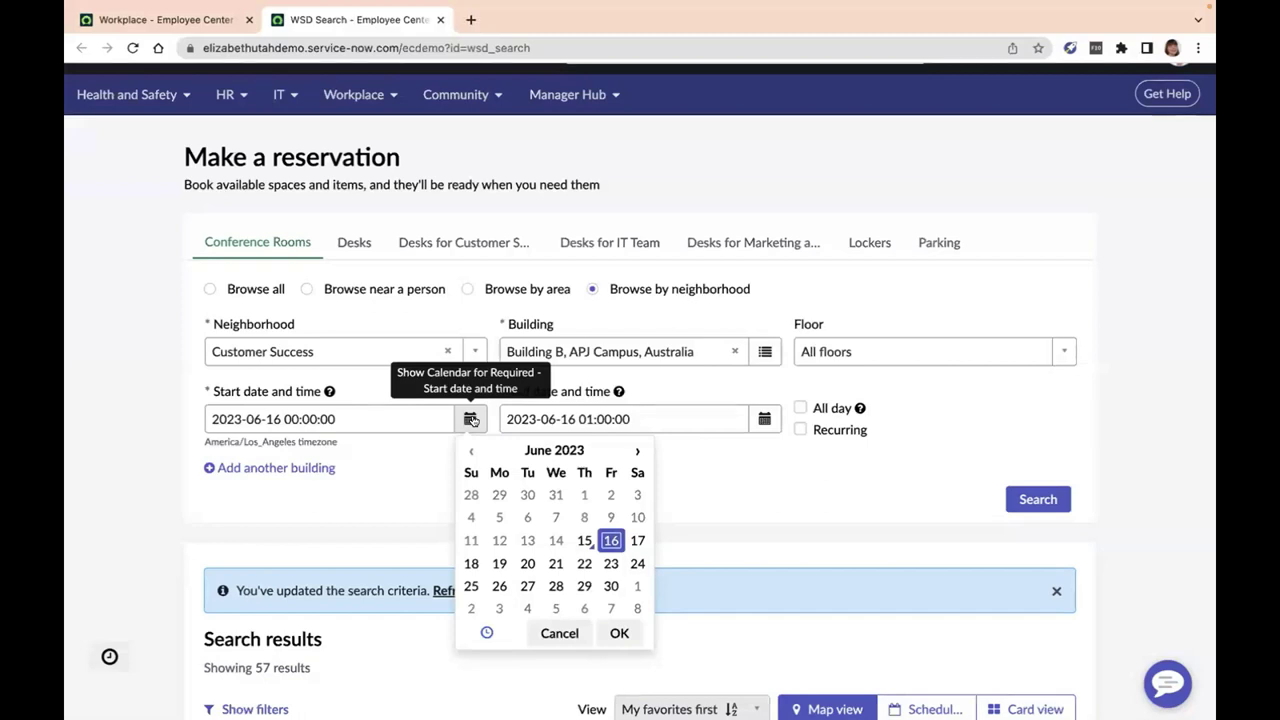
click(633, 451)
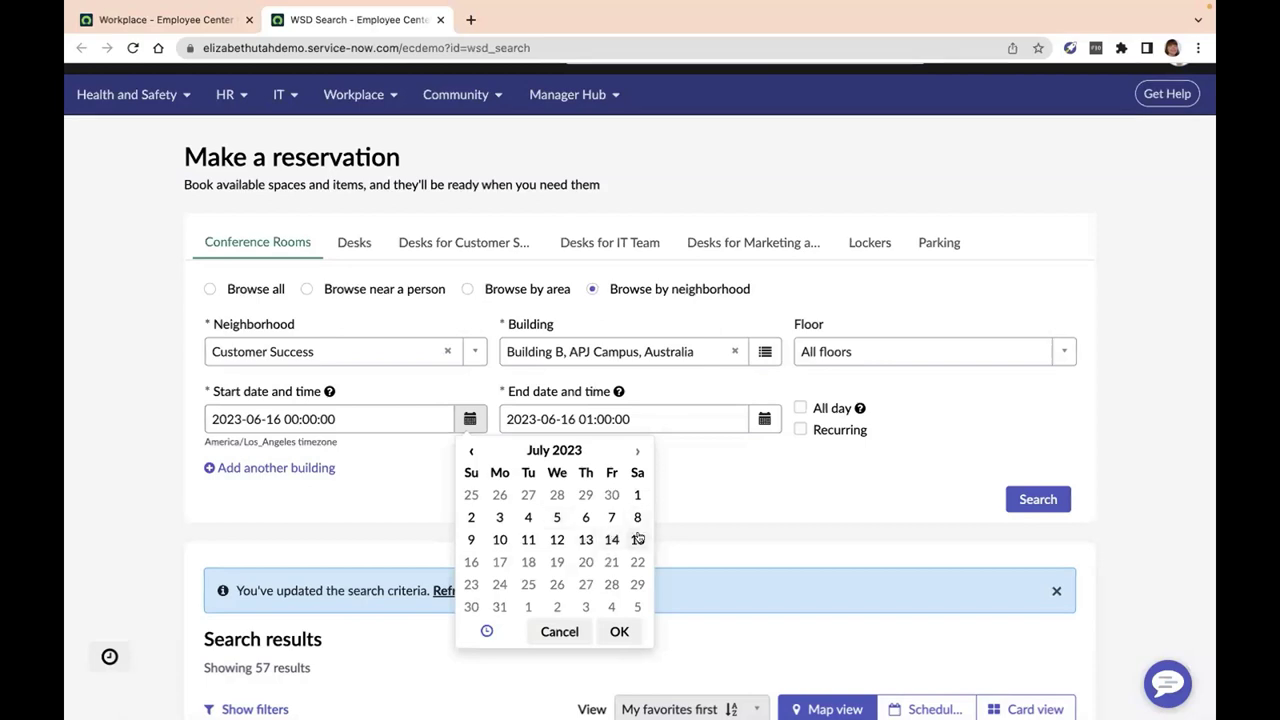
click(586, 540)
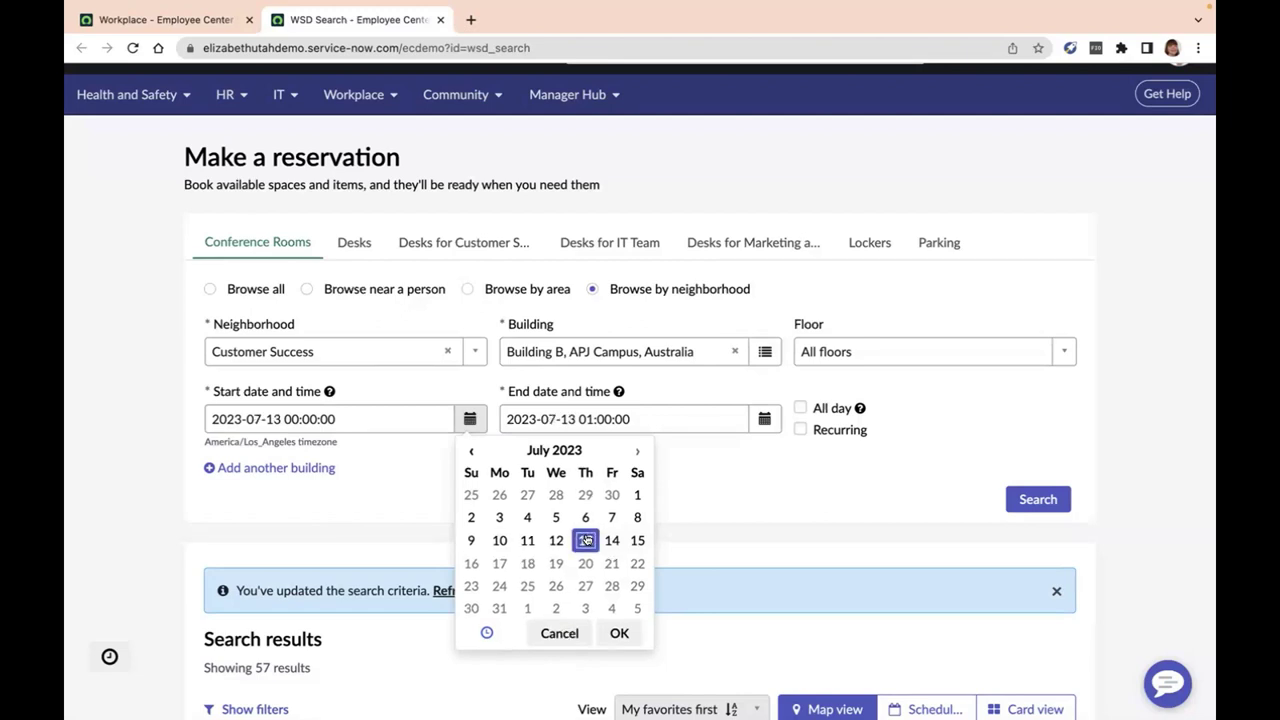
click(619, 632)
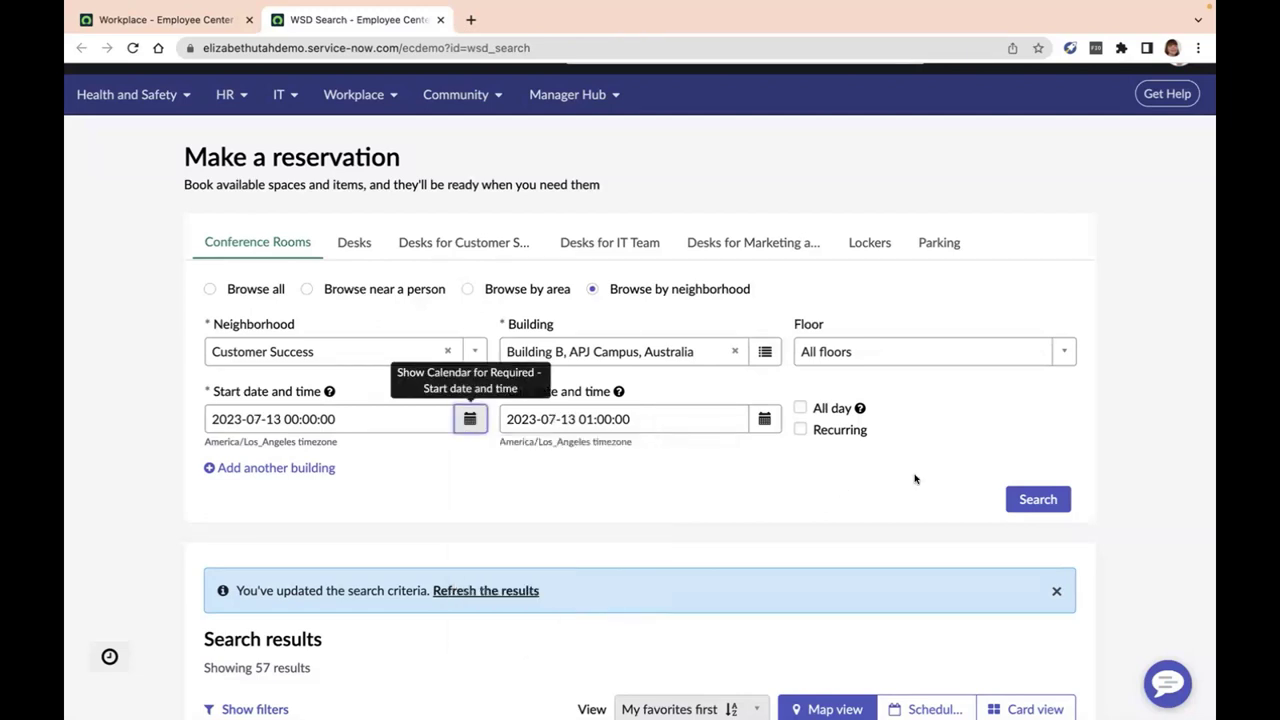
click(1028, 500)
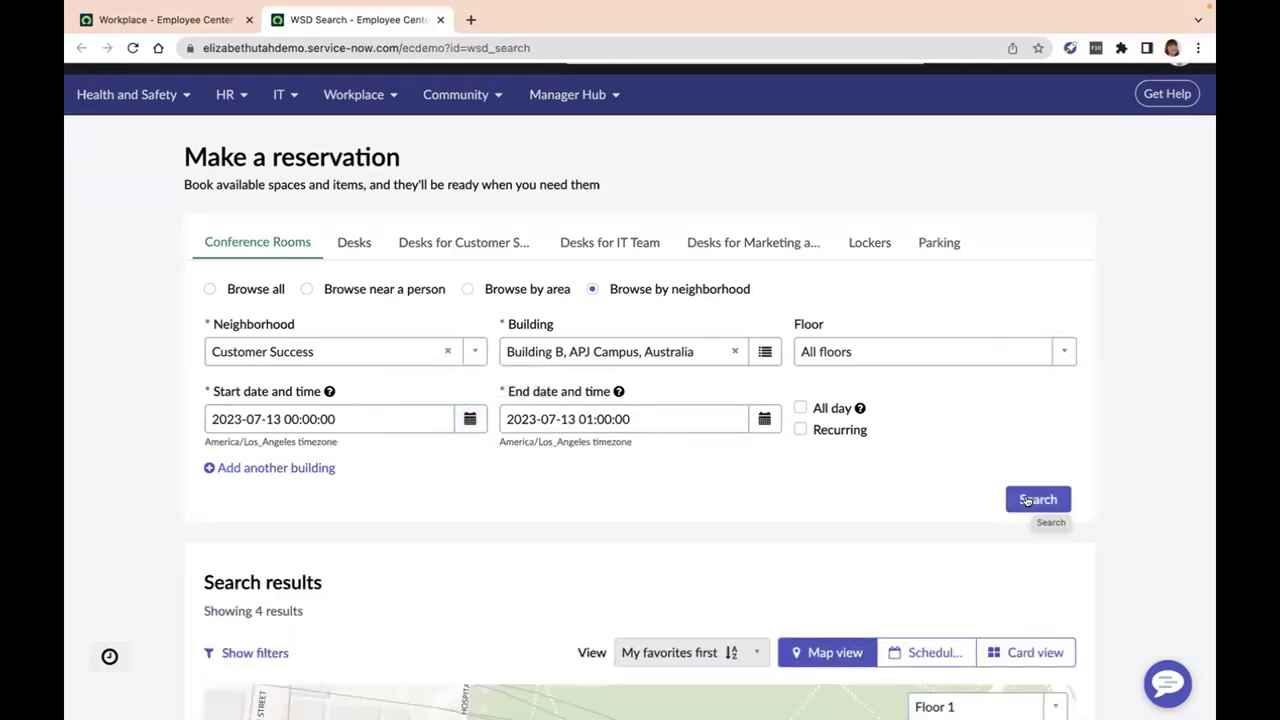
- Select room B107 on the Floor 1 map of the search results and add it to the reservation
scroll(943, 509, down, 5)
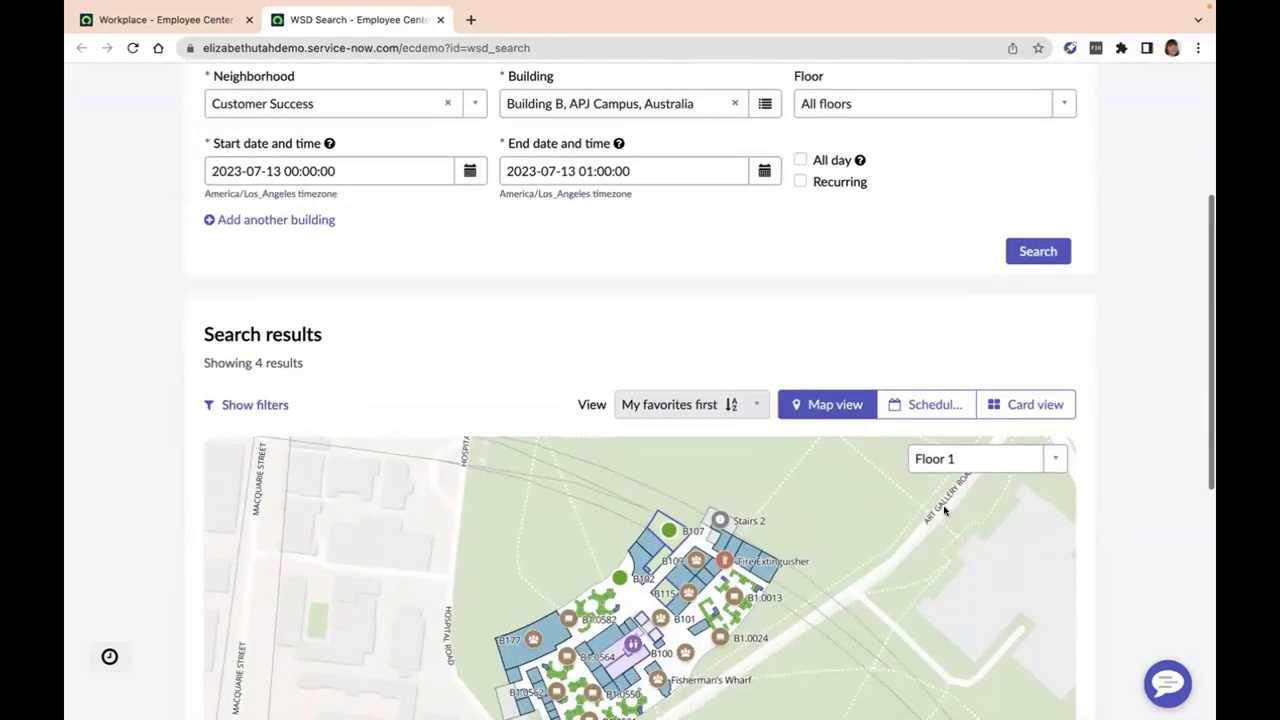
scroll(567, 302, down, 2)
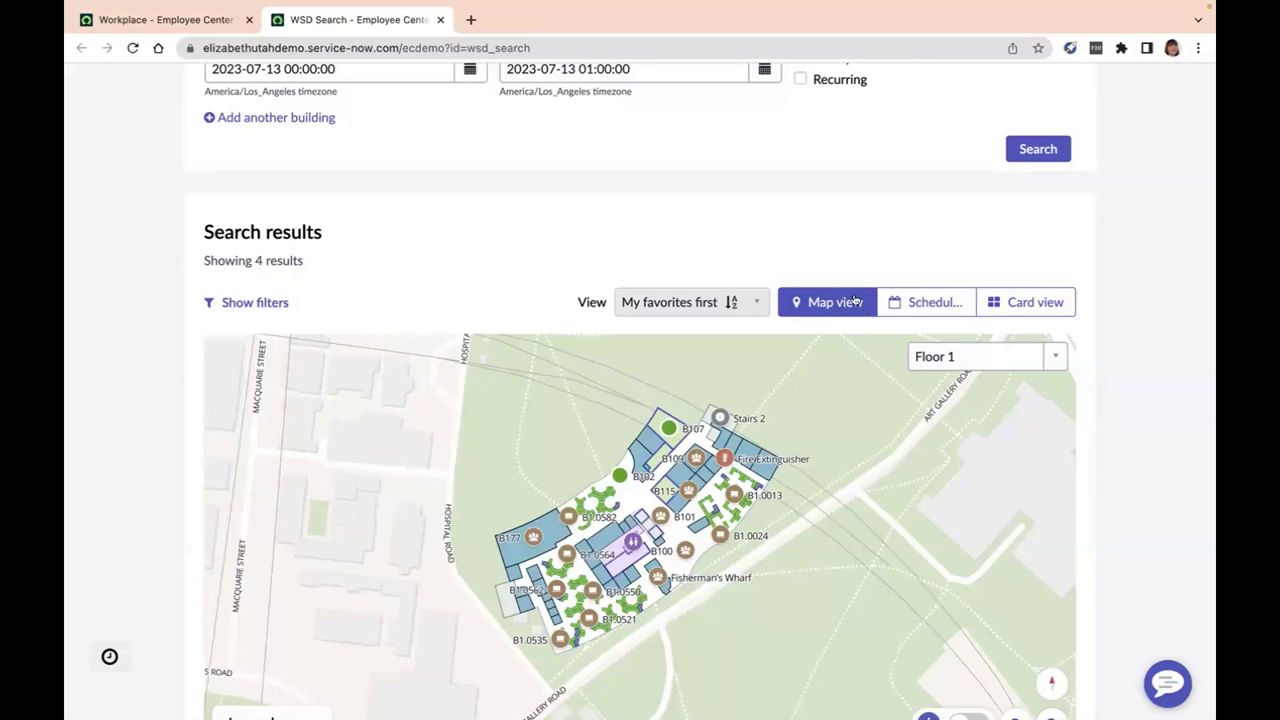
scroll(668, 426, up, 2)
click(668, 426)
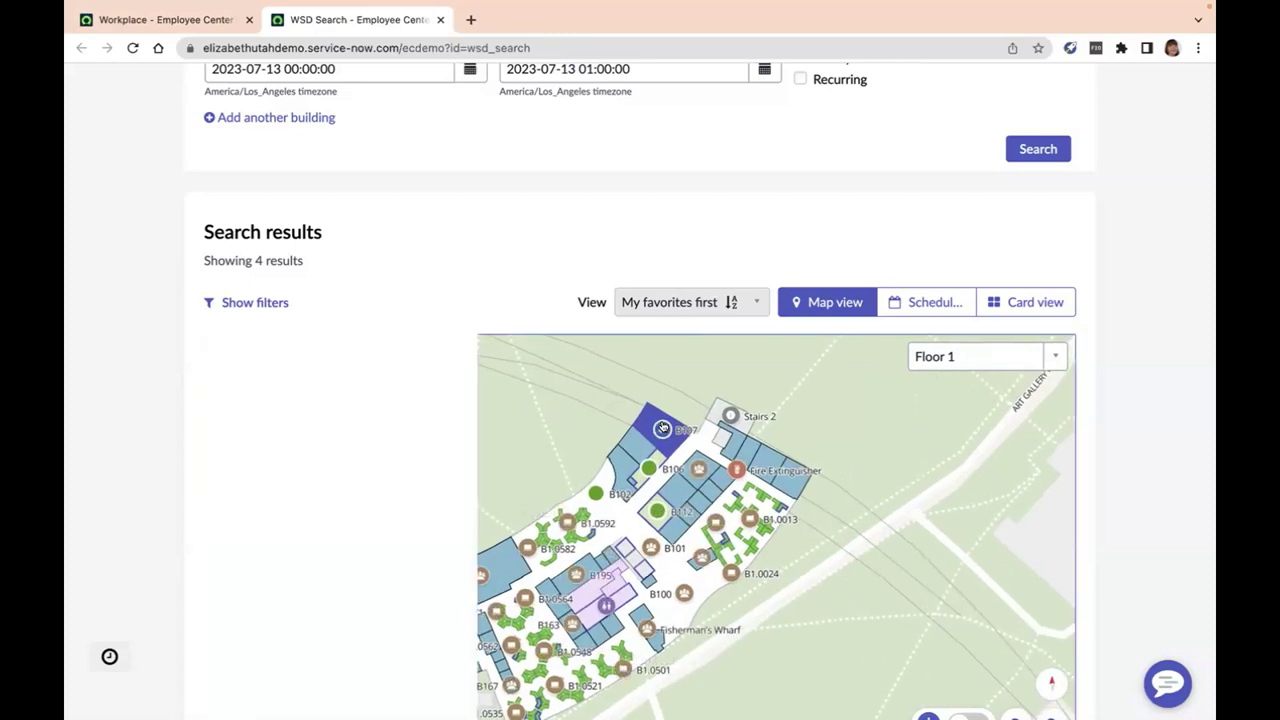
scroll(440, 500, down, 3)
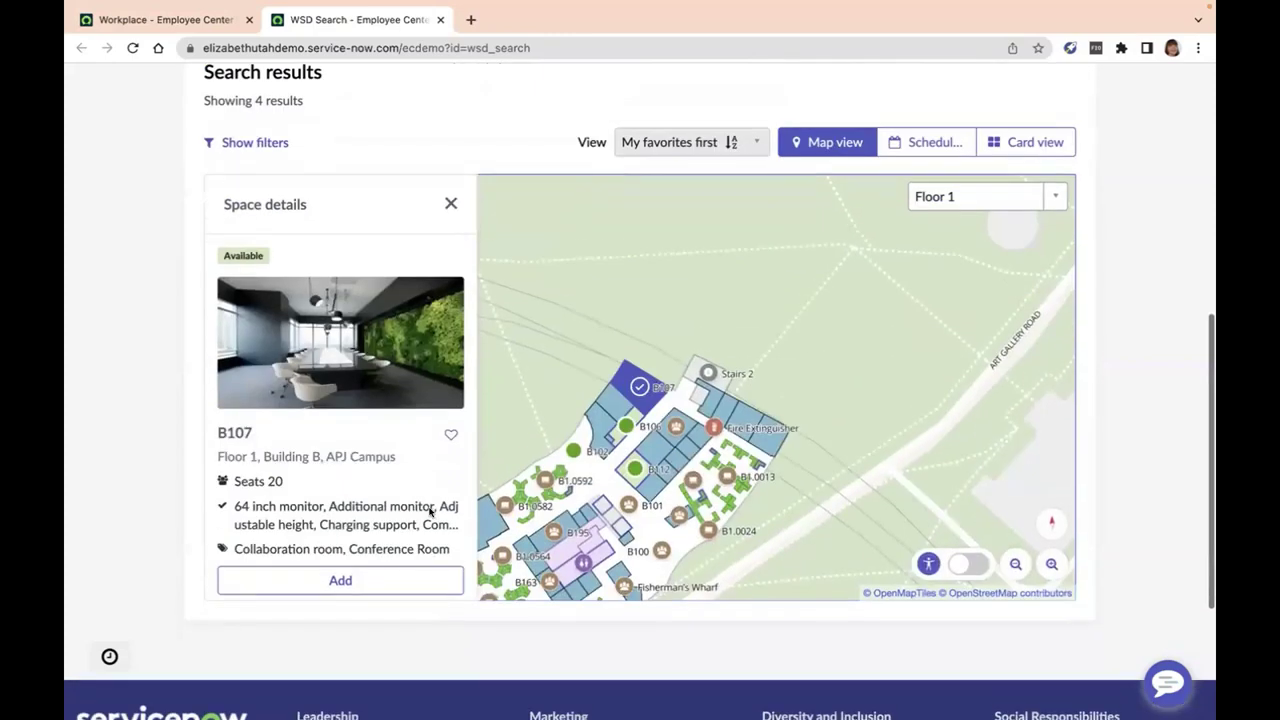
click(369, 565)
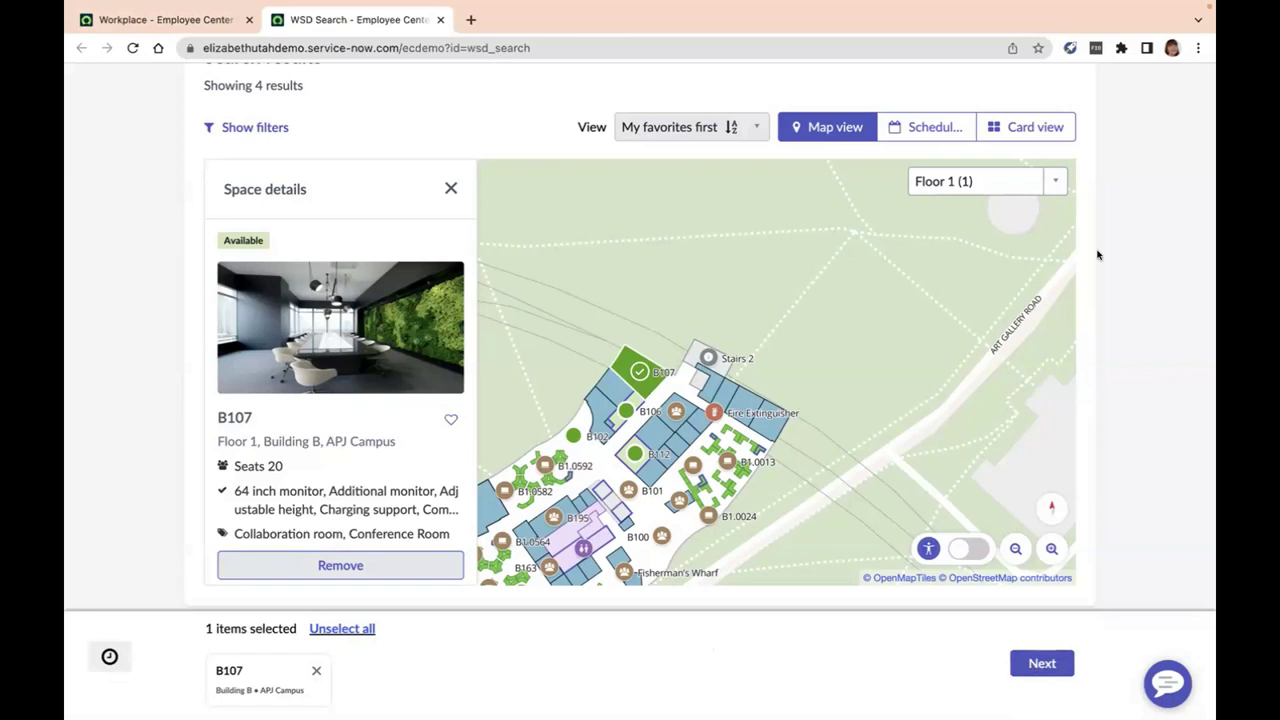
scroll(1040, 265, down, 2)
scroll(1008, 279, down, 2)
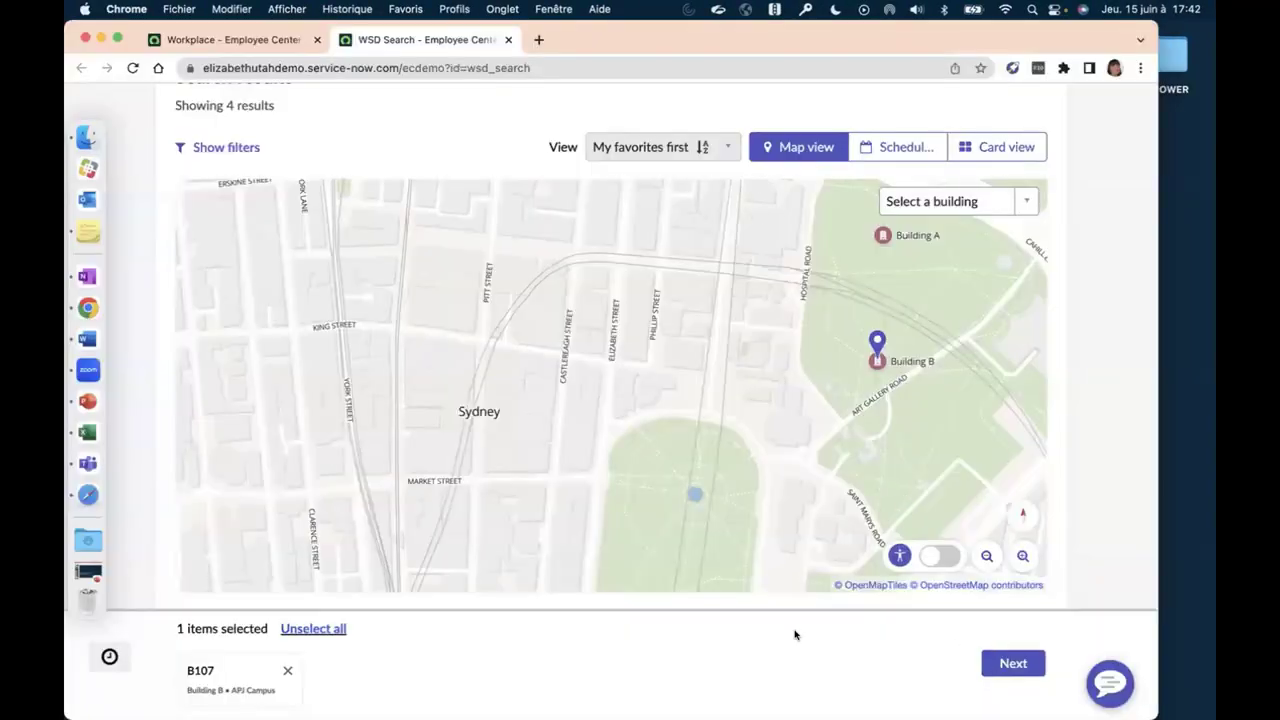
drag(1003, 34, 950, 34)
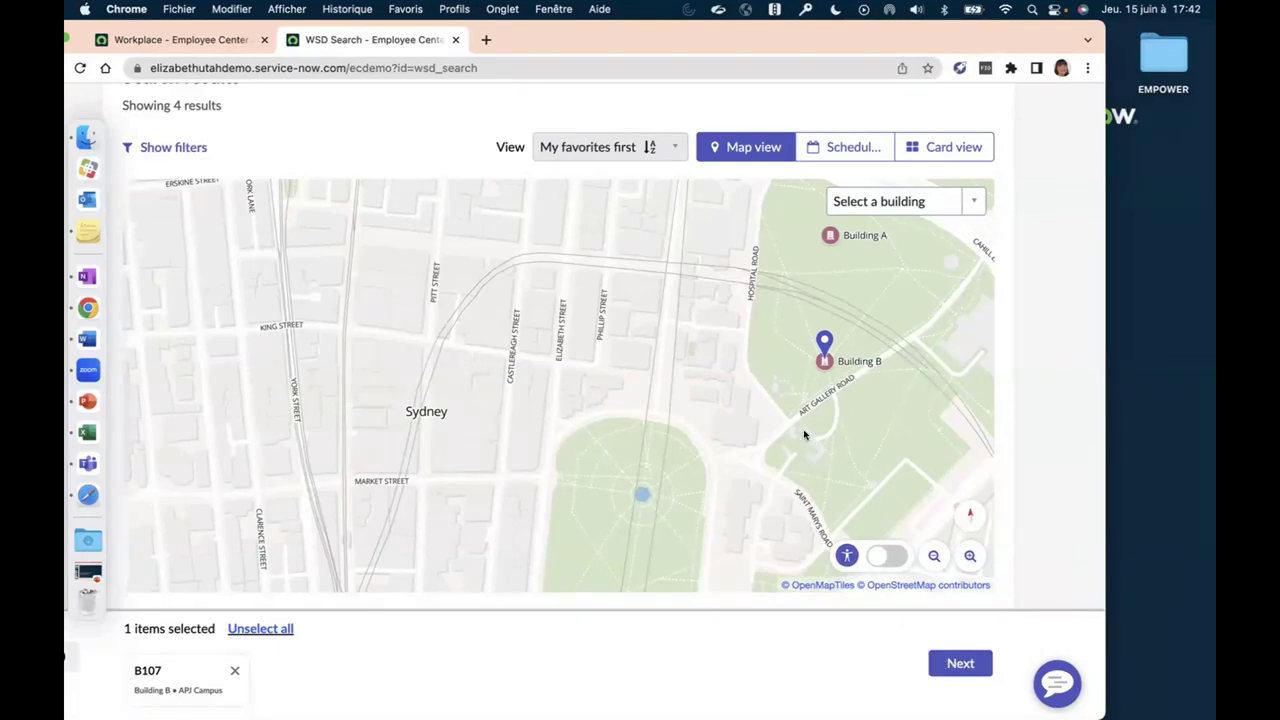
key(ctrl+Up)
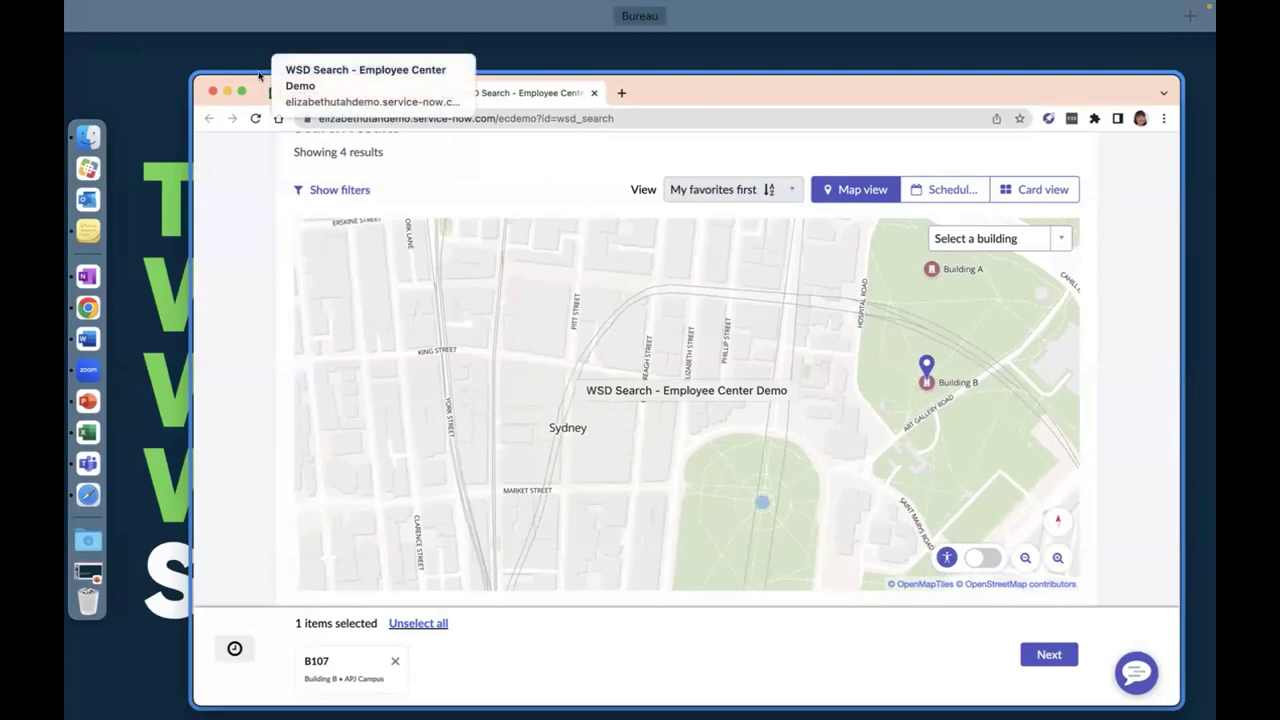
click(234, 95)
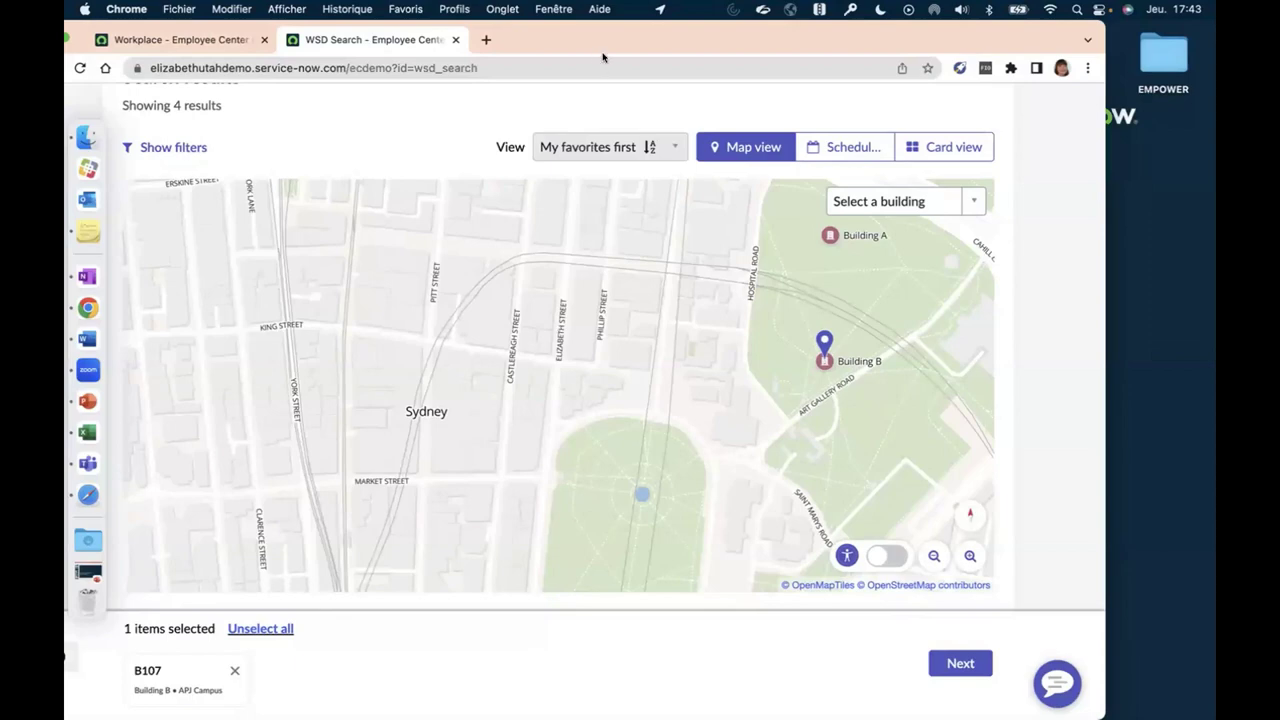
- Continue to the reservation details with B107 selected and set the reservation subject to "All Hands Q2"
click(958, 664)
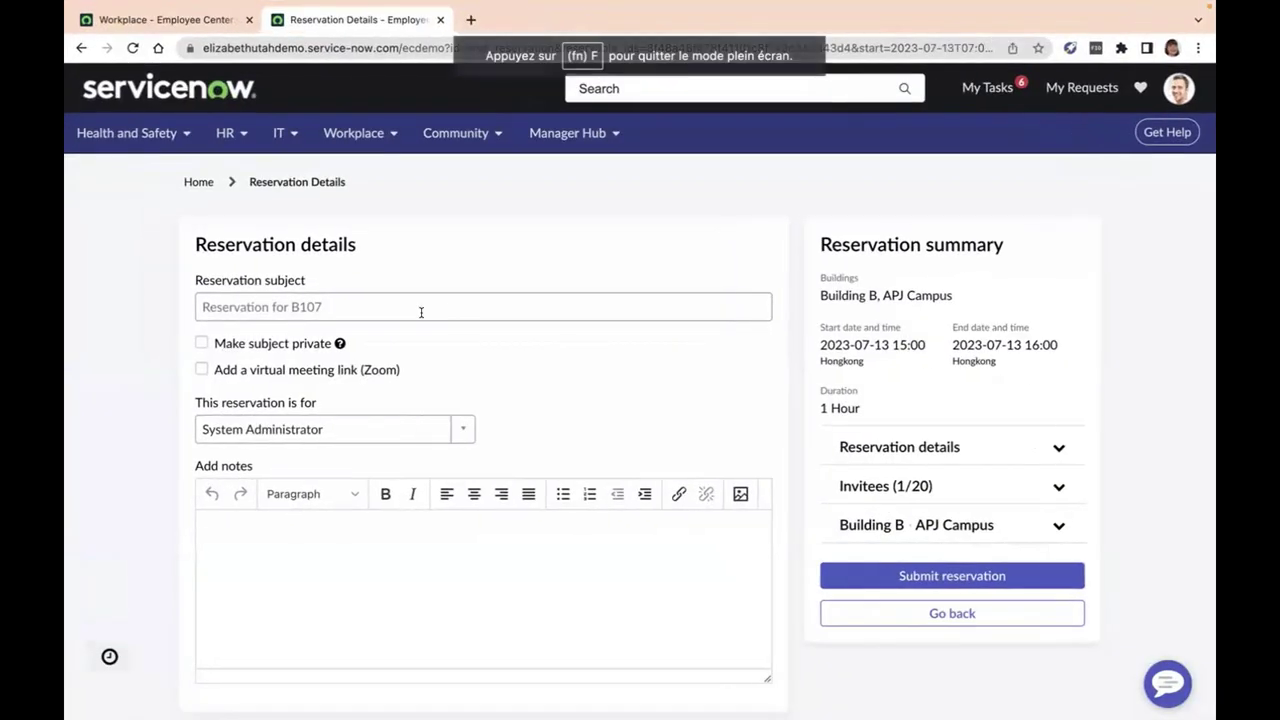
click(421, 312)
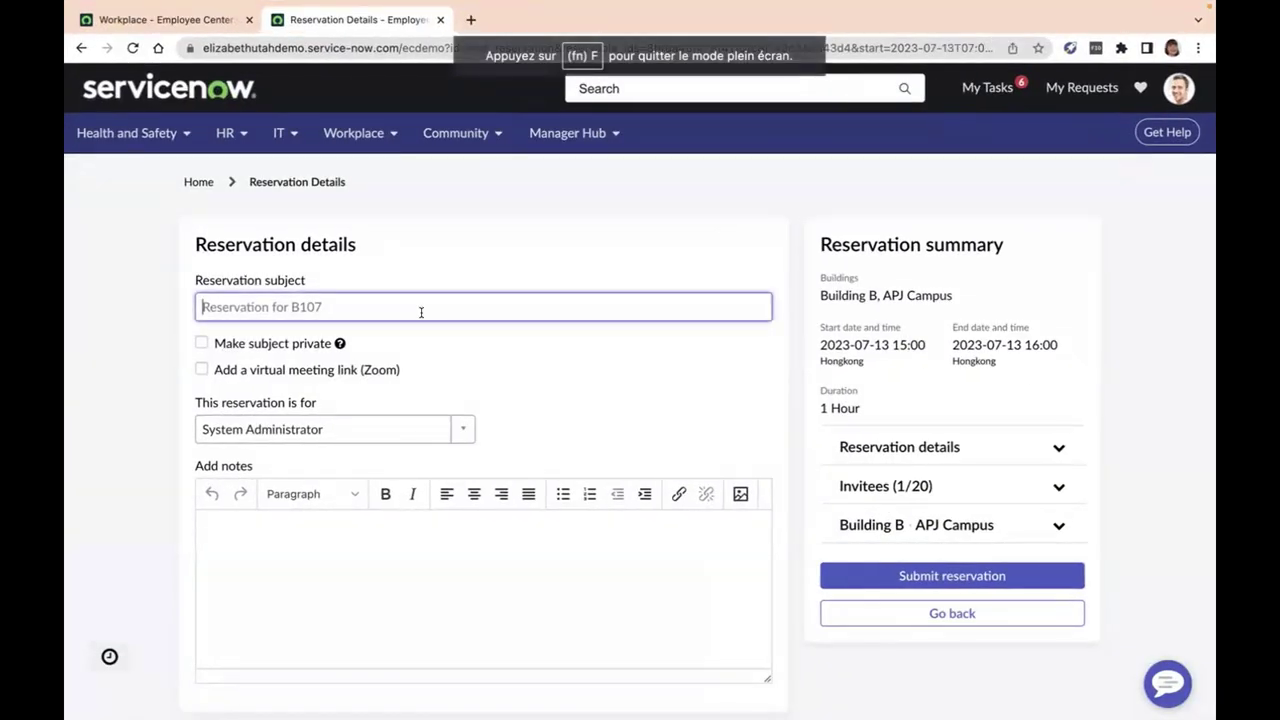
text(All Ha)
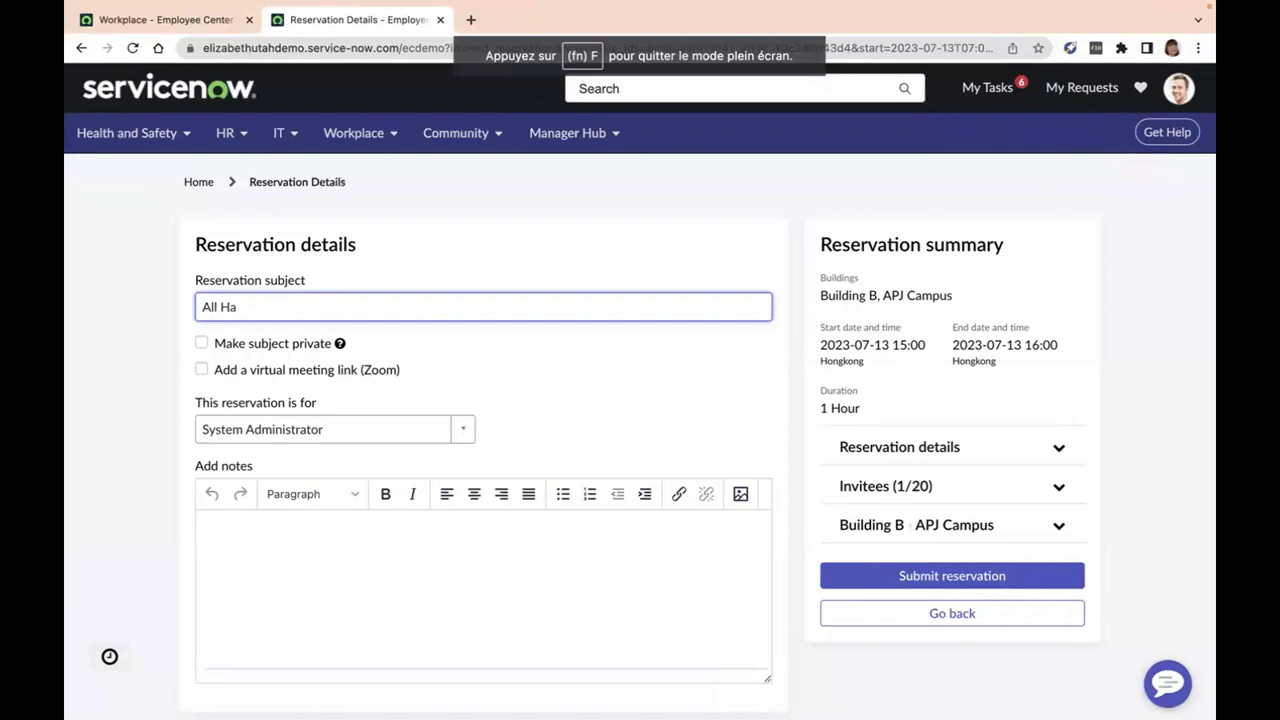
text(nds Q2)
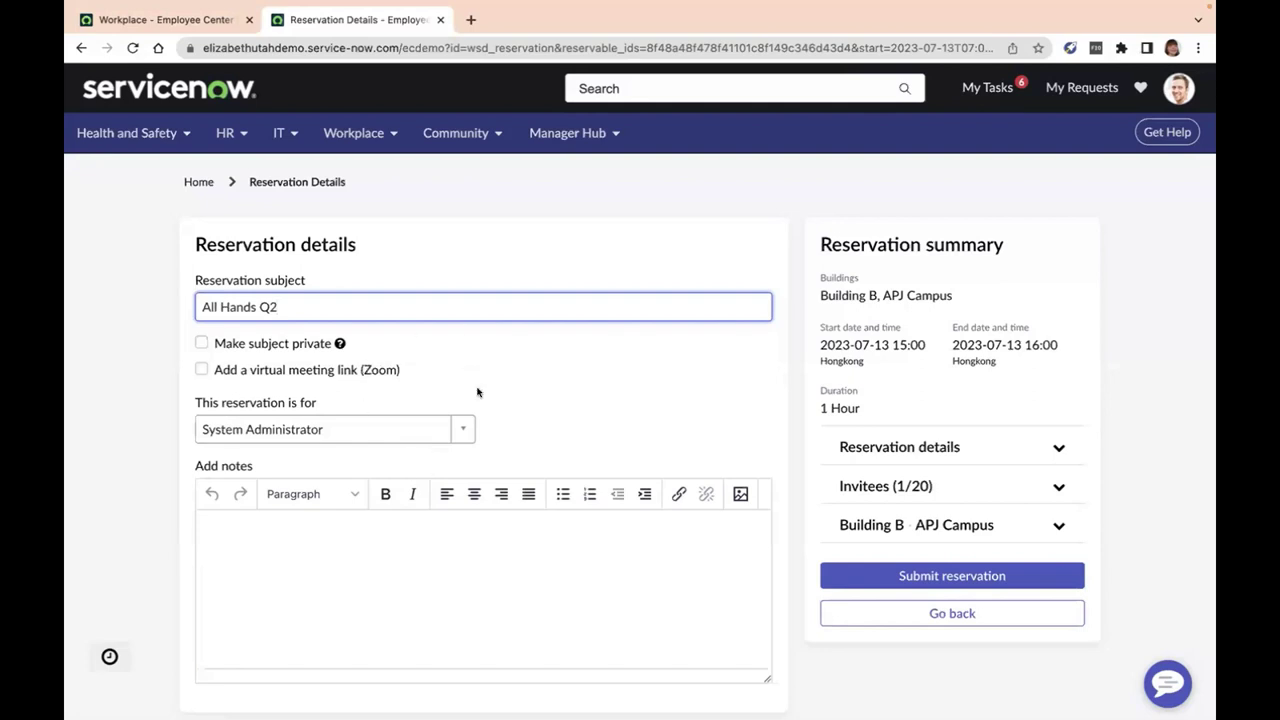
- Write a note for the reservation, starting with the greeting "Hi"
click(457, 531)
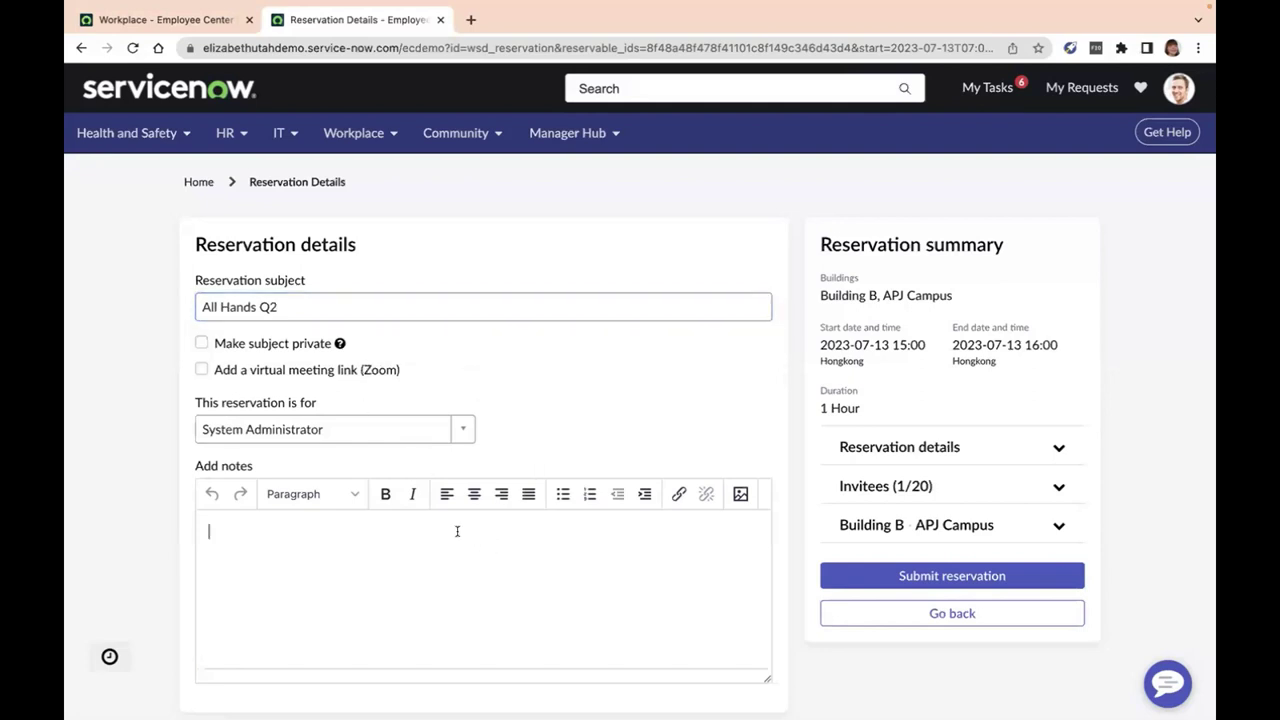
text(Hi A)
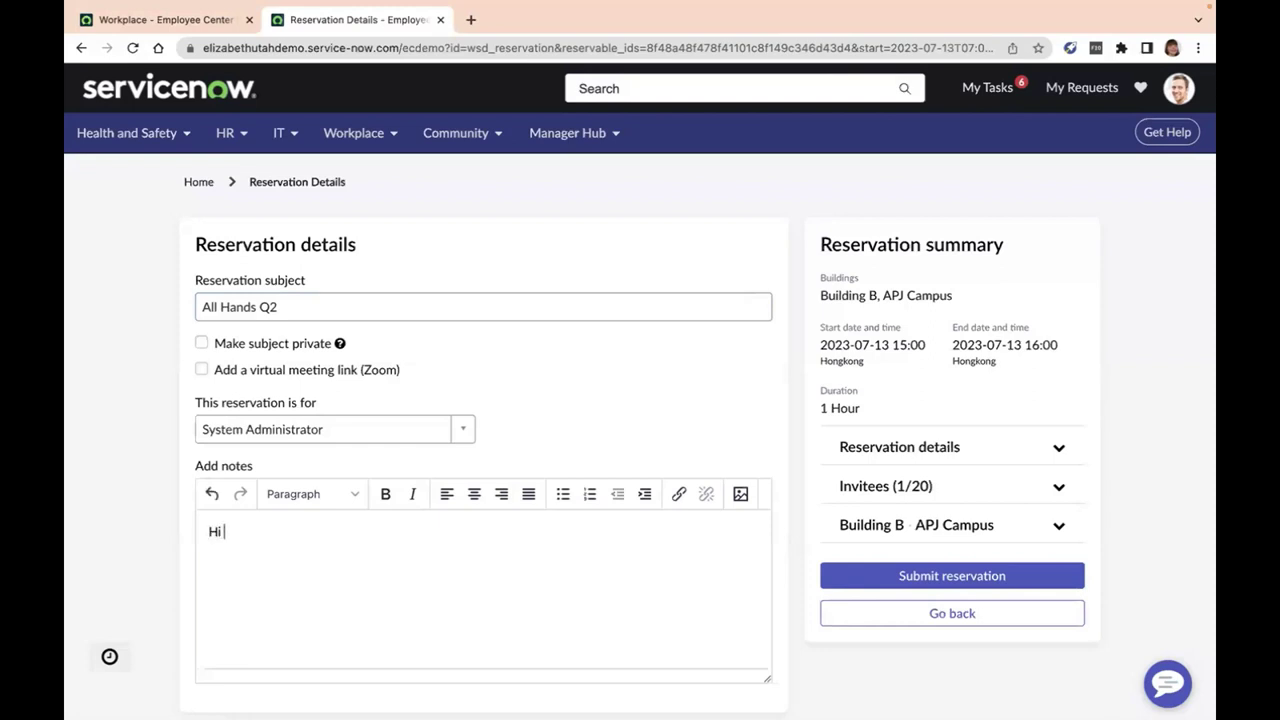